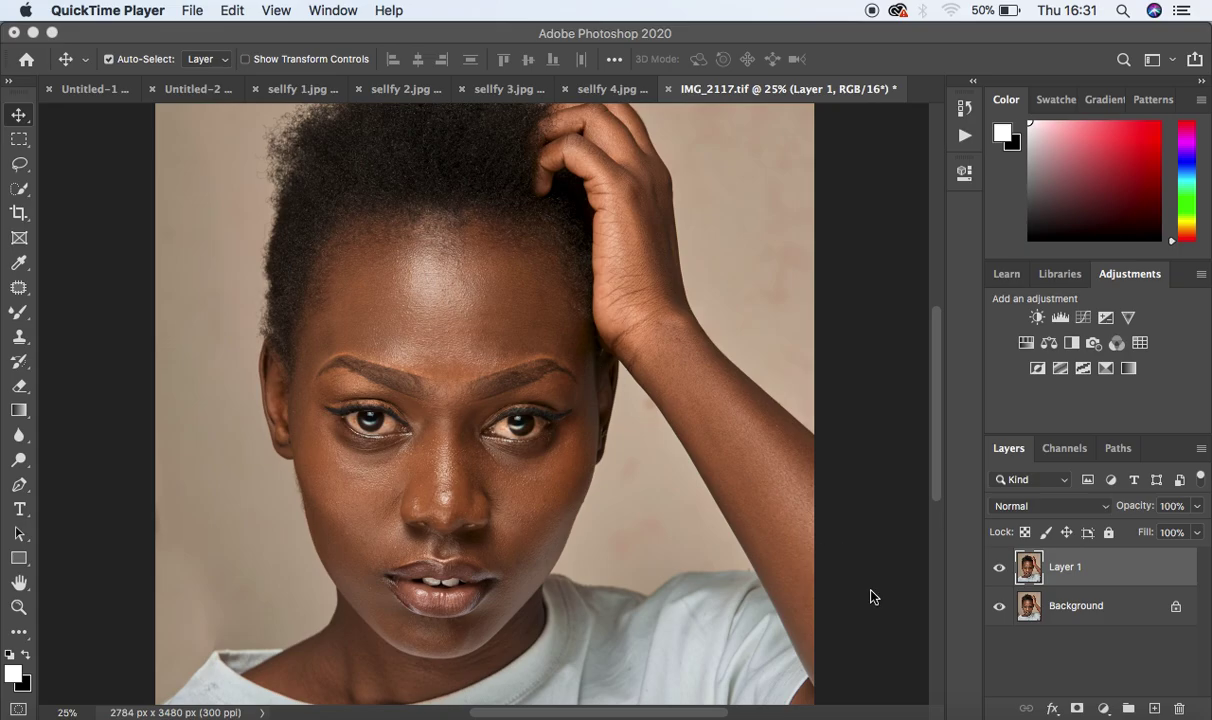
# Toggle the visibility of Layer 1 to compare the portrait with the untouched Background.
pyautogui.click(1000, 569)
pyautogui.click(1000, 569)
pyautogui.click(1000, 569)
pyautogui.click(1000, 569)
pyautogui.click(1000, 569)
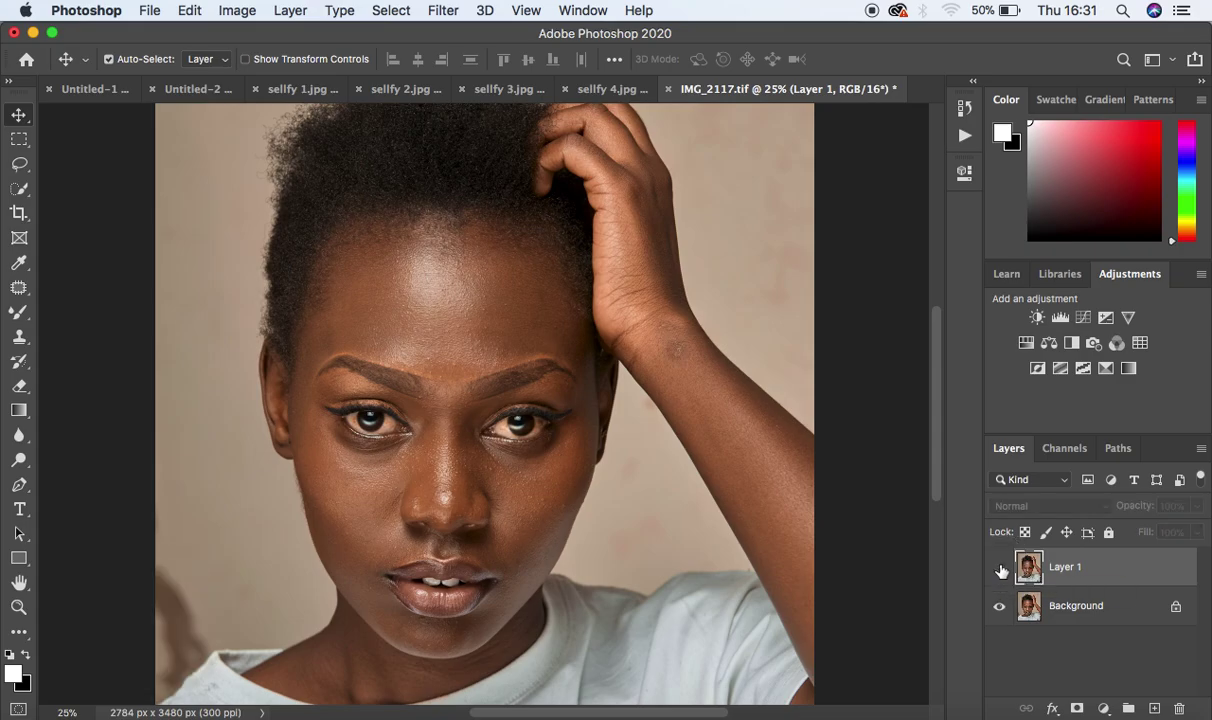
pyautogui.click(1000, 569)
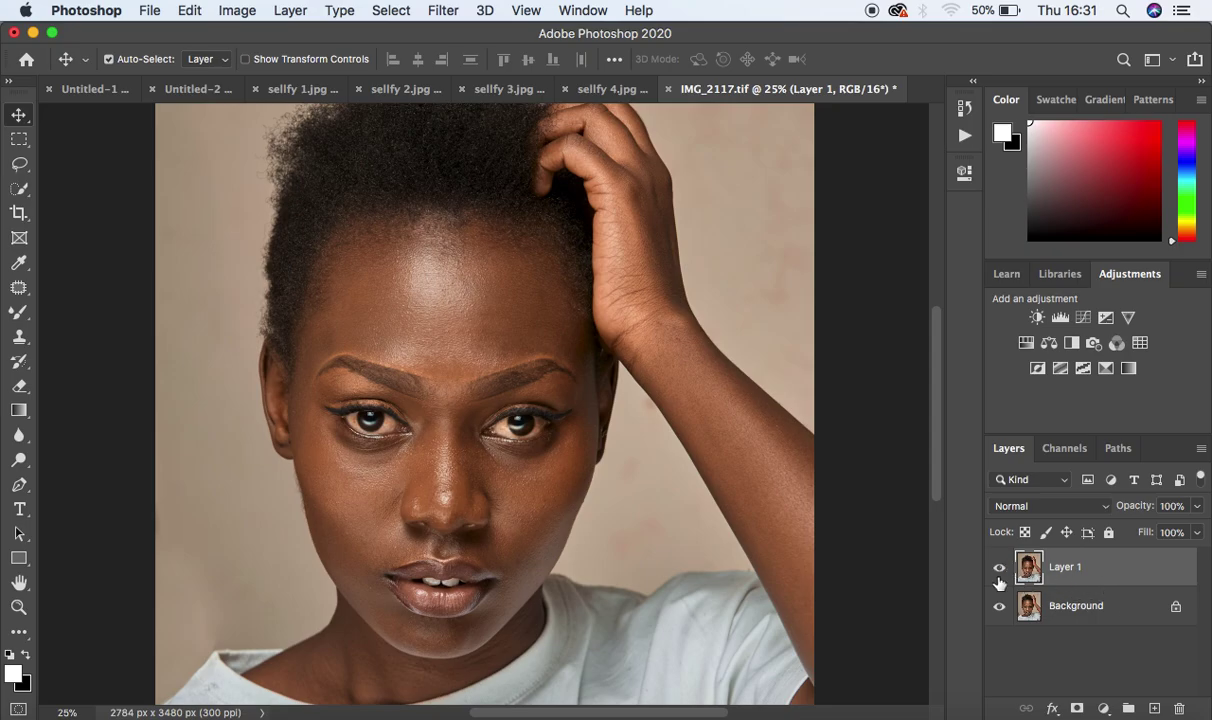
# Duplicate Layer 1, then name the original layer "low" and the copy above it "high".
pyautogui.press('super+j')
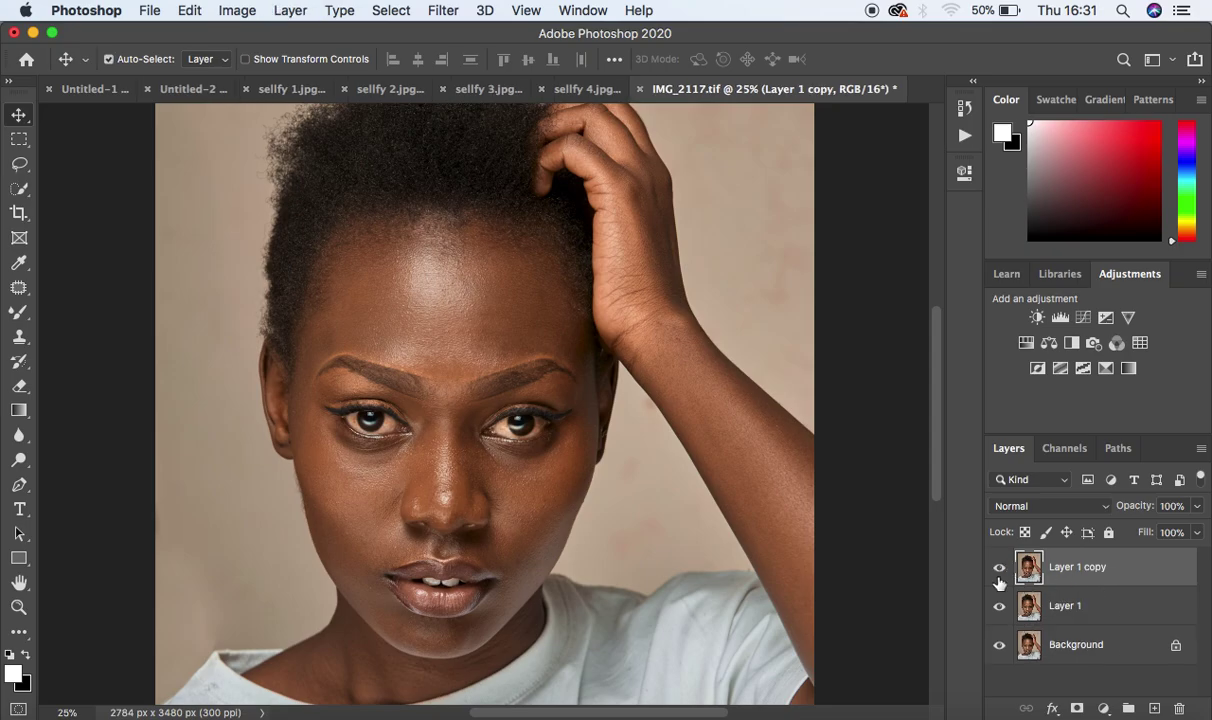
pyautogui.doubleClick(1062, 604)
pyautogui.write('low')
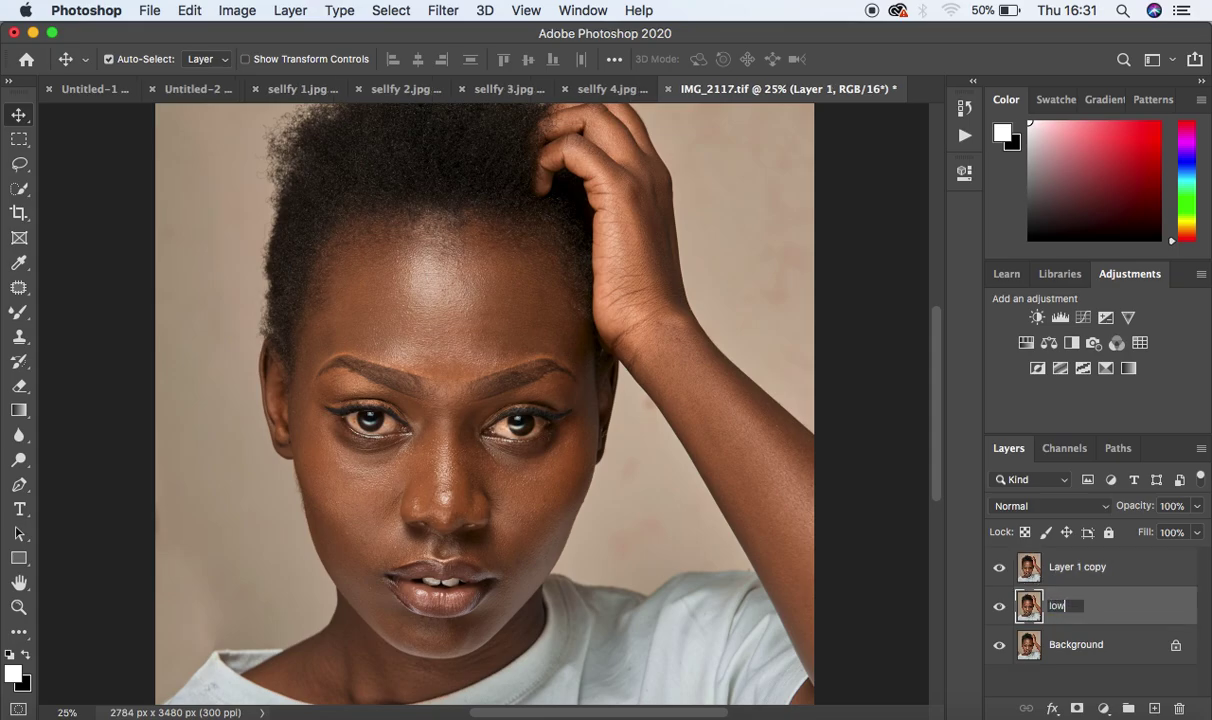
pyautogui.press('Return')
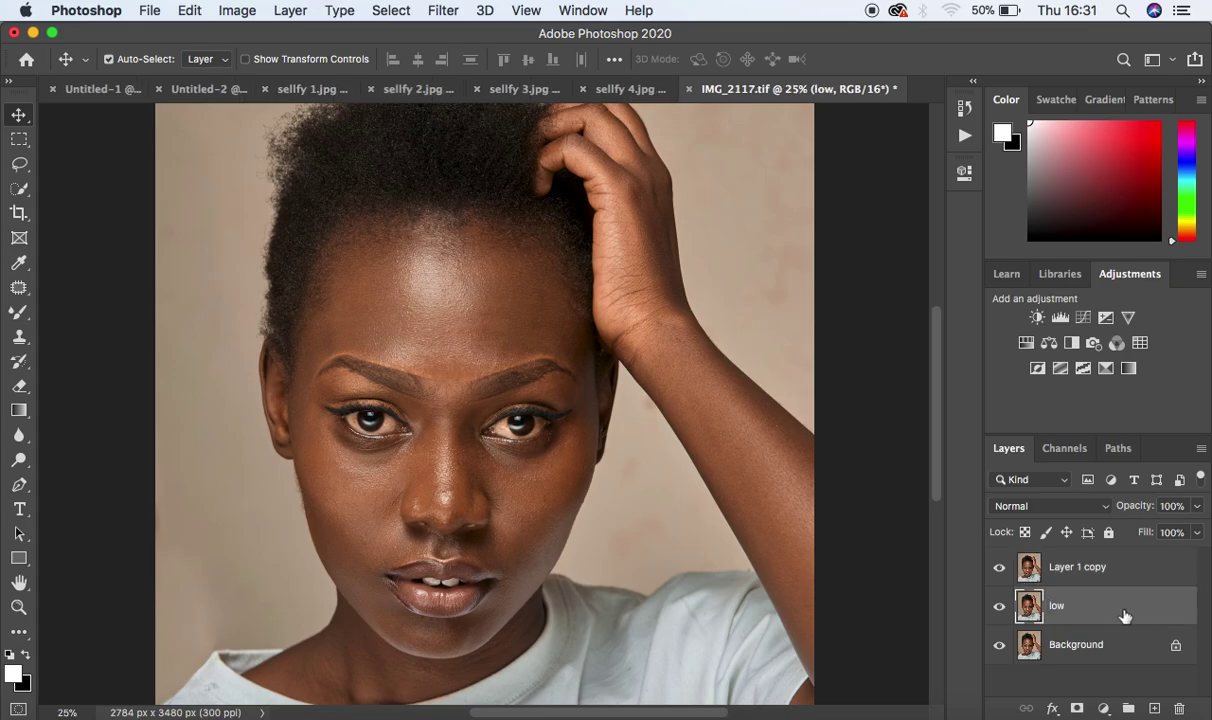
pyautogui.doubleClick(1072, 567)
pyautogui.write('high')
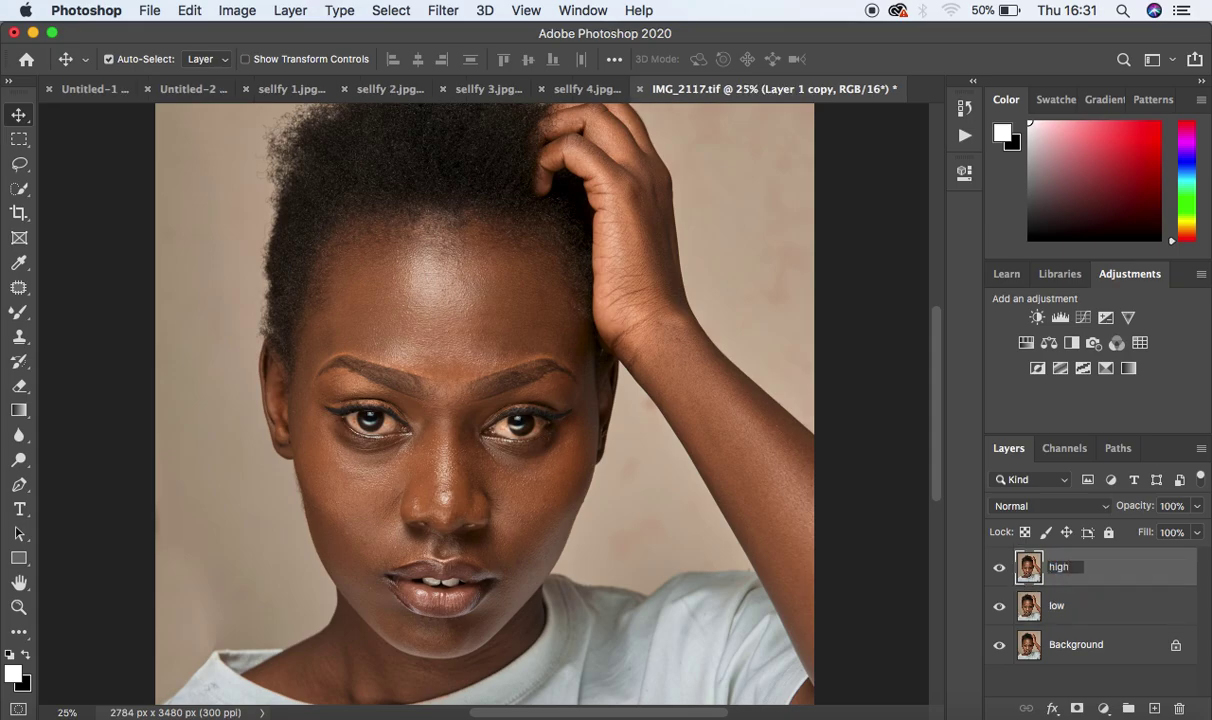
pyautogui.press('Return')
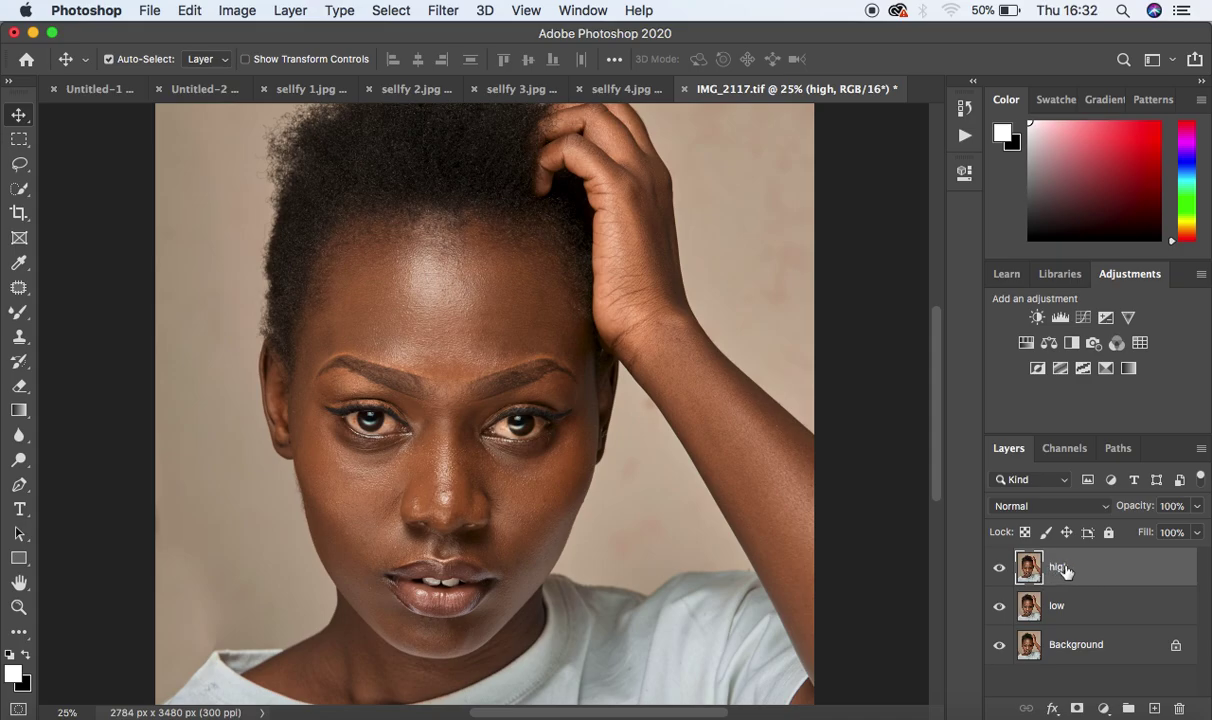
# Hide the high layer and start a Gaussian Blur on the low layer with the radius at 0.1 pixels.
pyautogui.click(1000, 573)
pyautogui.click(1078, 614)
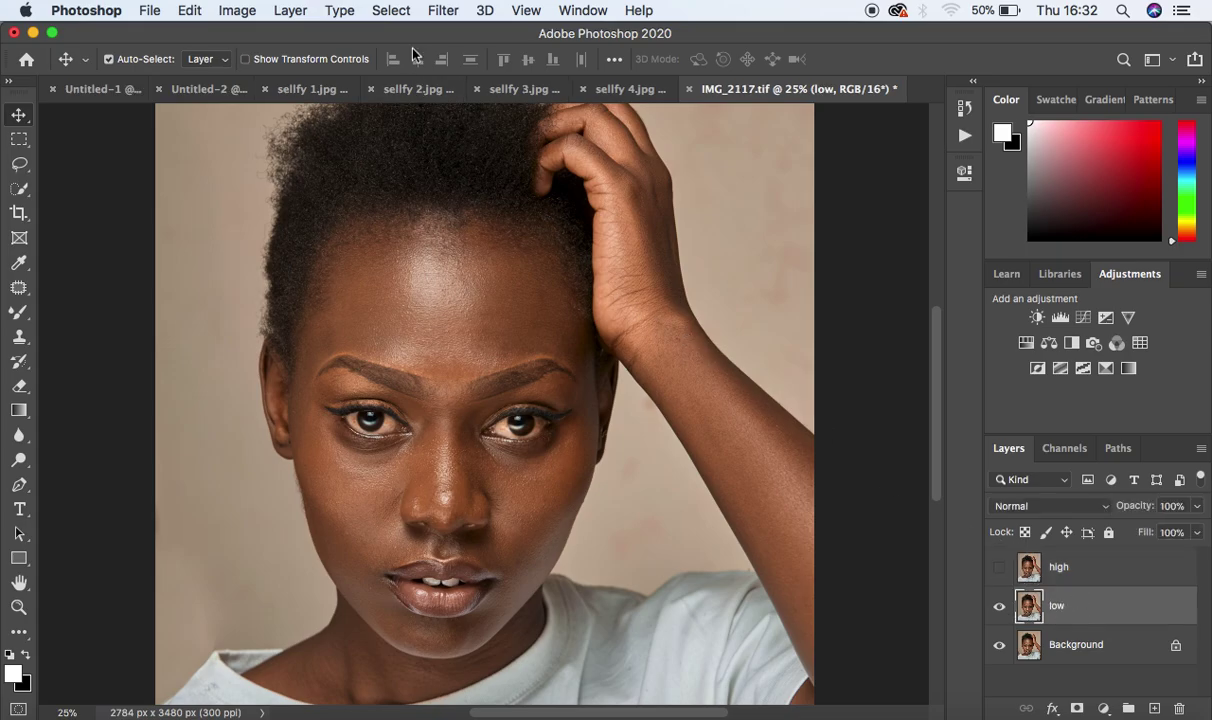
pyautogui.click(438, 12)
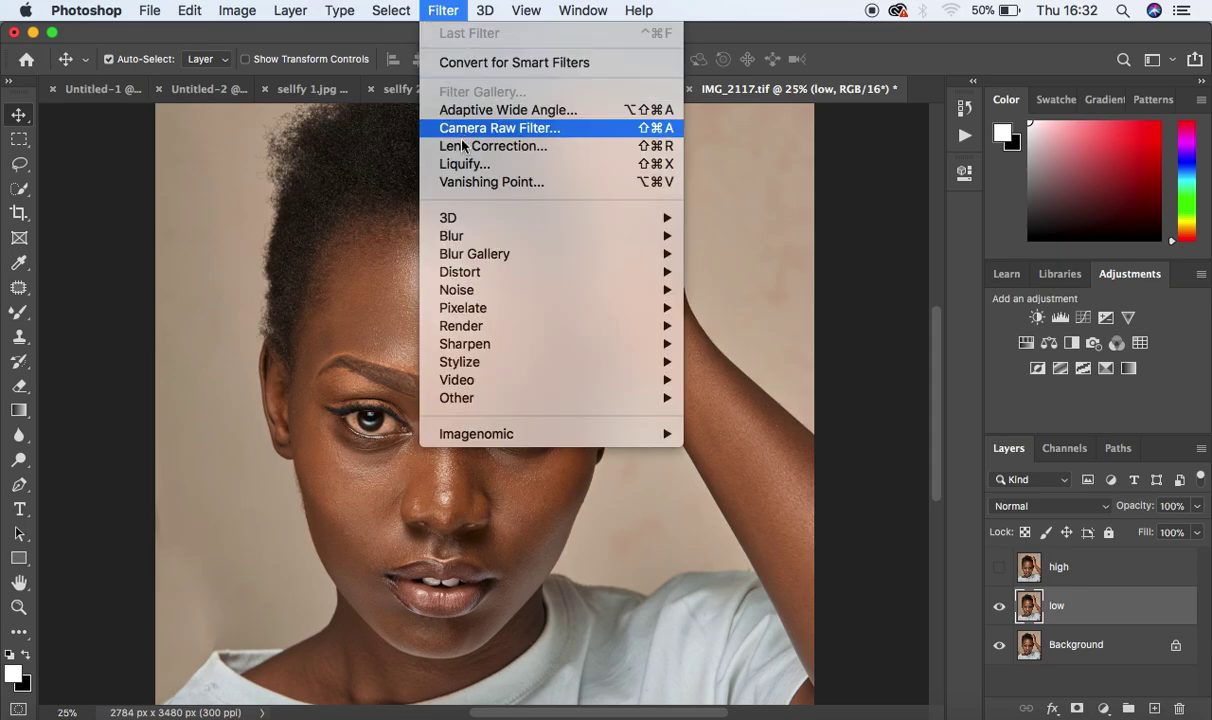
pyautogui.moveTo(513, 235)
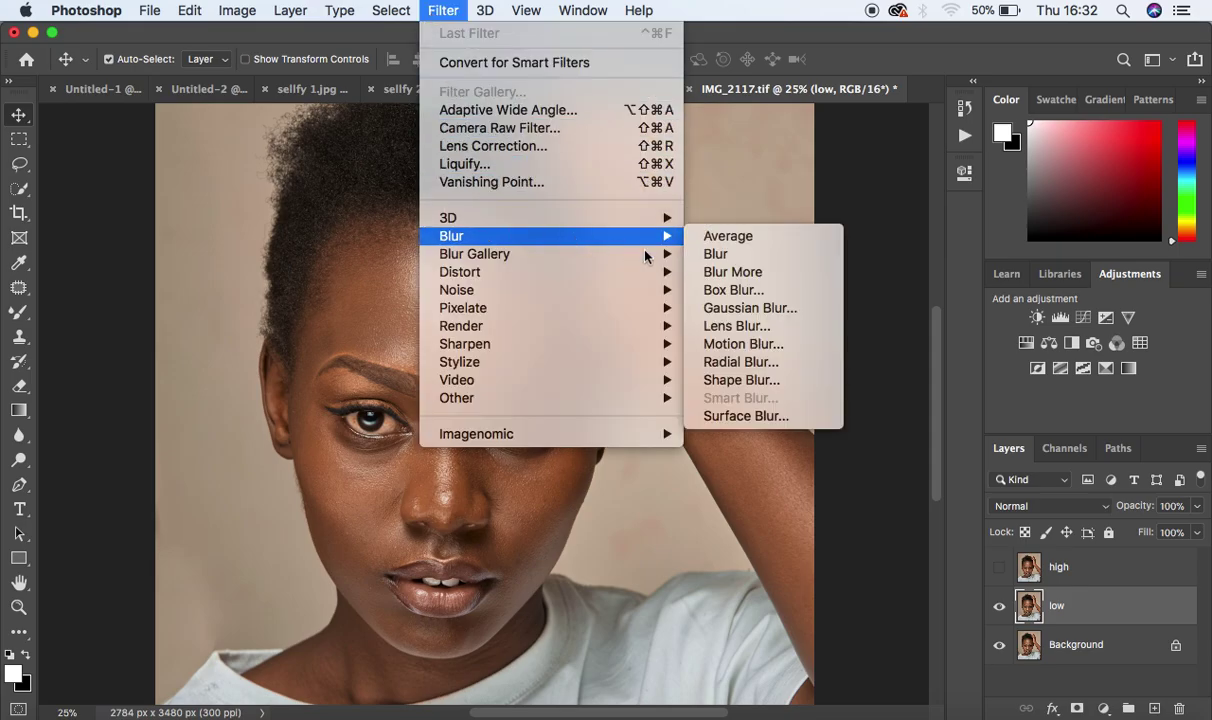
pyautogui.click(740, 311)
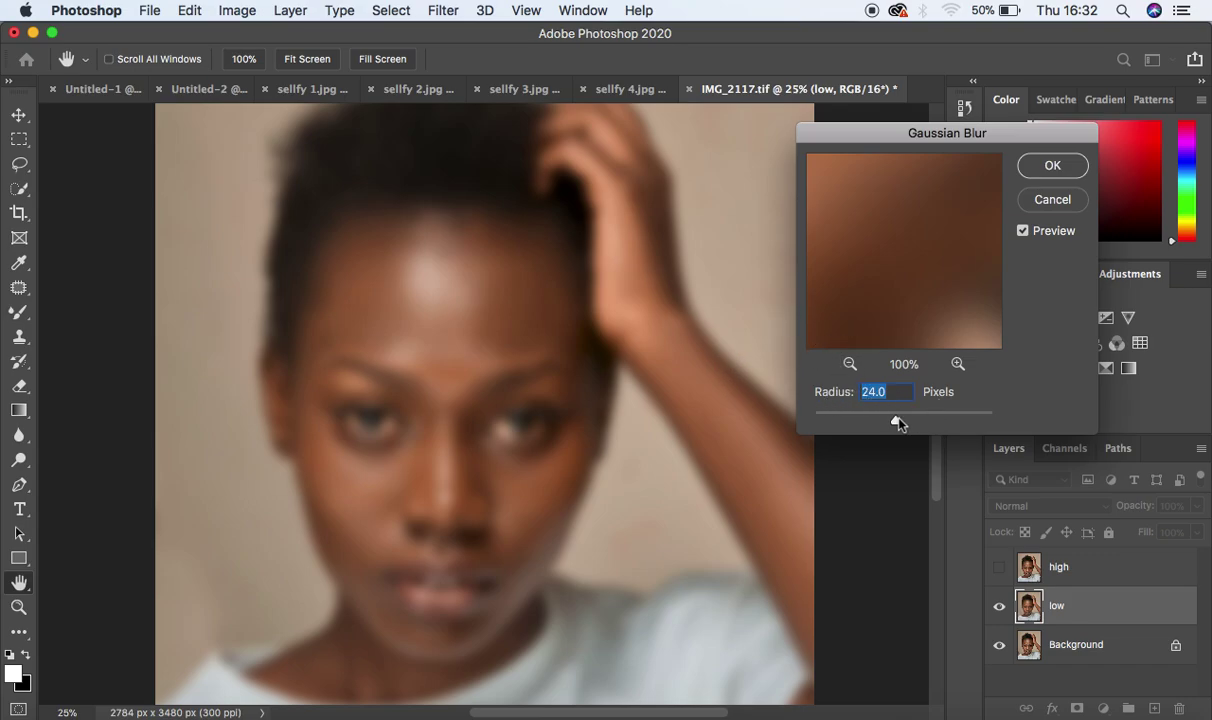
pyautogui.moveTo(895, 419); pyautogui.dragTo(806, 419)
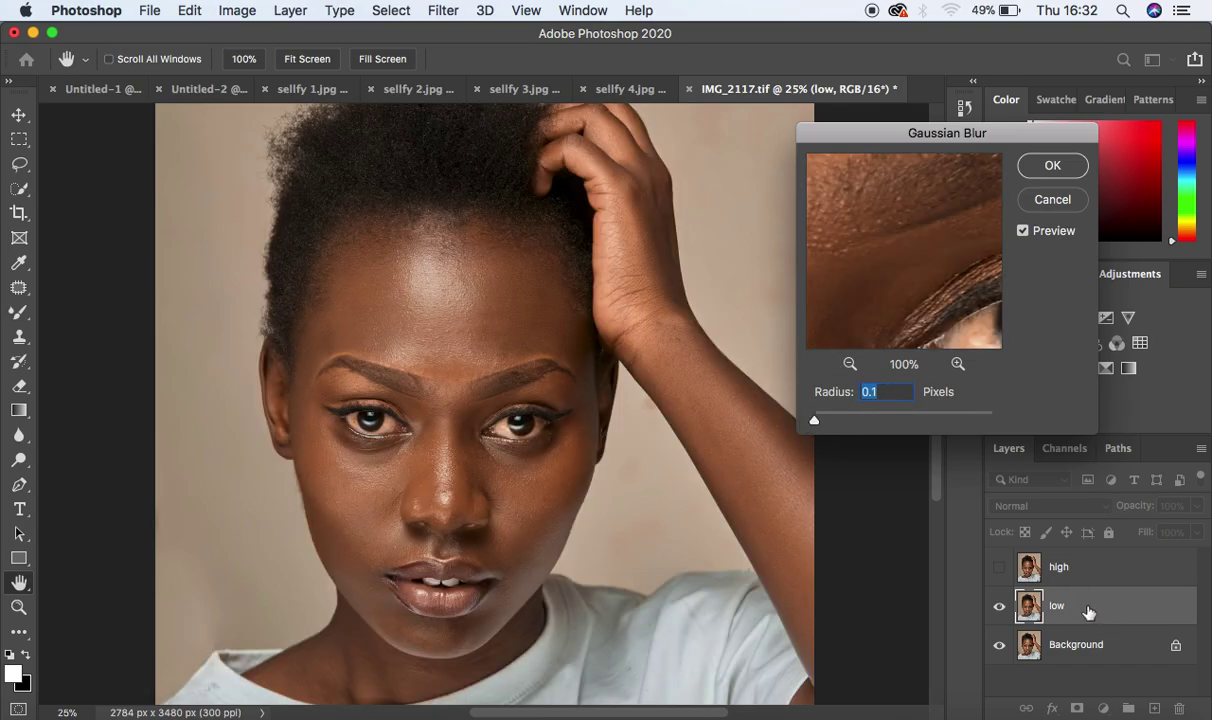
# Examine the skin texture on the nose and around the eyes in the Gaussian Blur preview.
pyautogui.click(849, 364)
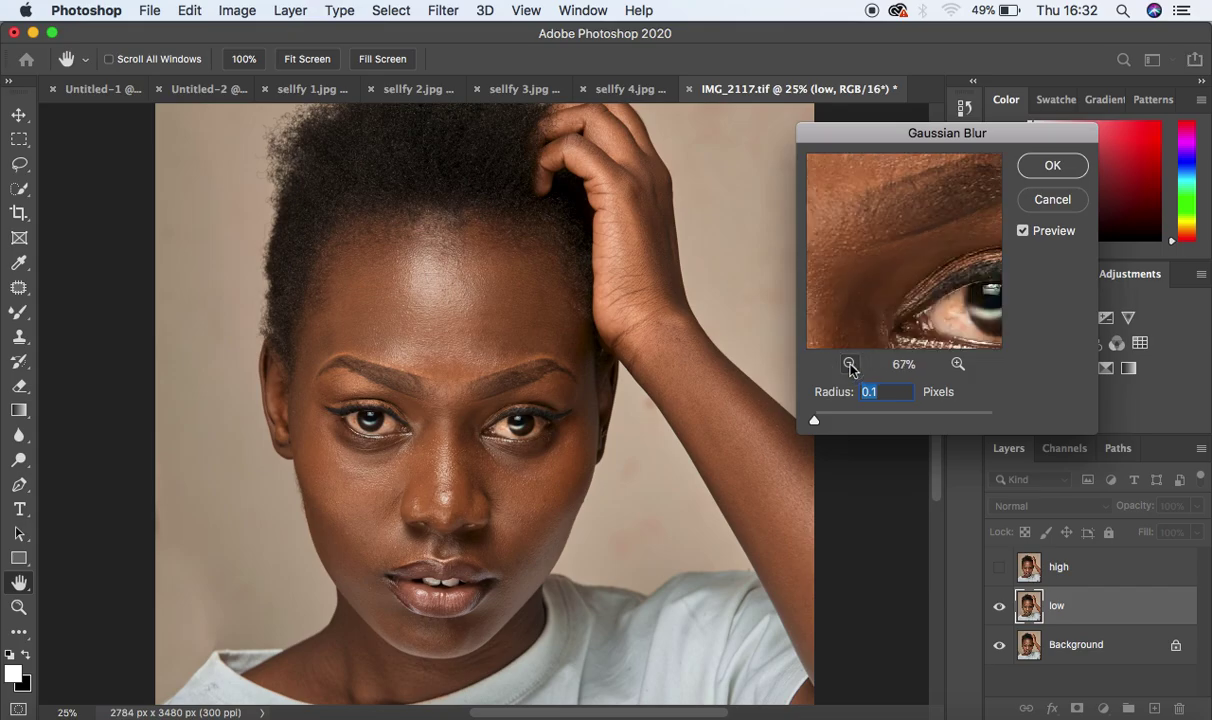
pyautogui.click(849, 364)
pyautogui.click(895, 235)
pyautogui.moveTo(895, 235); pyautogui.dragTo(844, 282)
pyautogui.moveTo(960, 262); pyautogui.dragTo(936, 272)
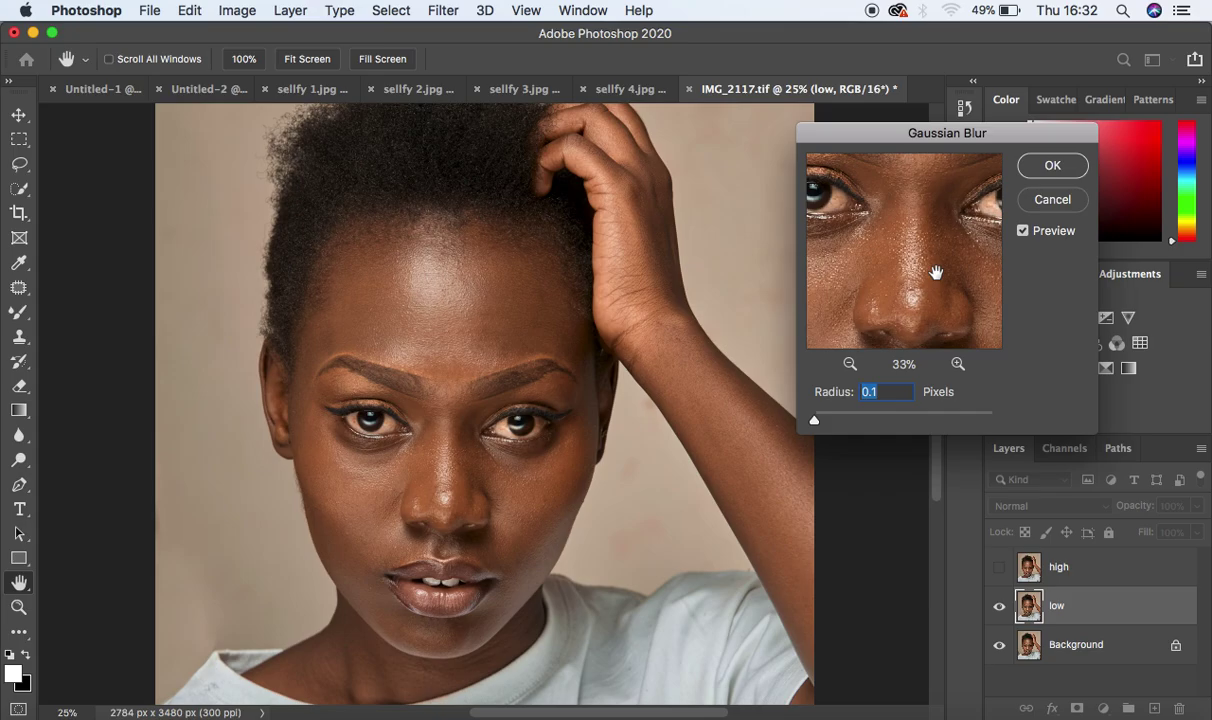
pyautogui.click(953, 295)
pyautogui.moveTo(953, 295); pyautogui.dragTo(930, 252)
pyautogui.click(958, 364)
# Raise the Gaussian Blur radius to 8.0 pixels and check the smoothing around the nose, eyes and brows.
pyautogui.moveTo(814, 424); pyautogui.dragTo(819, 425)
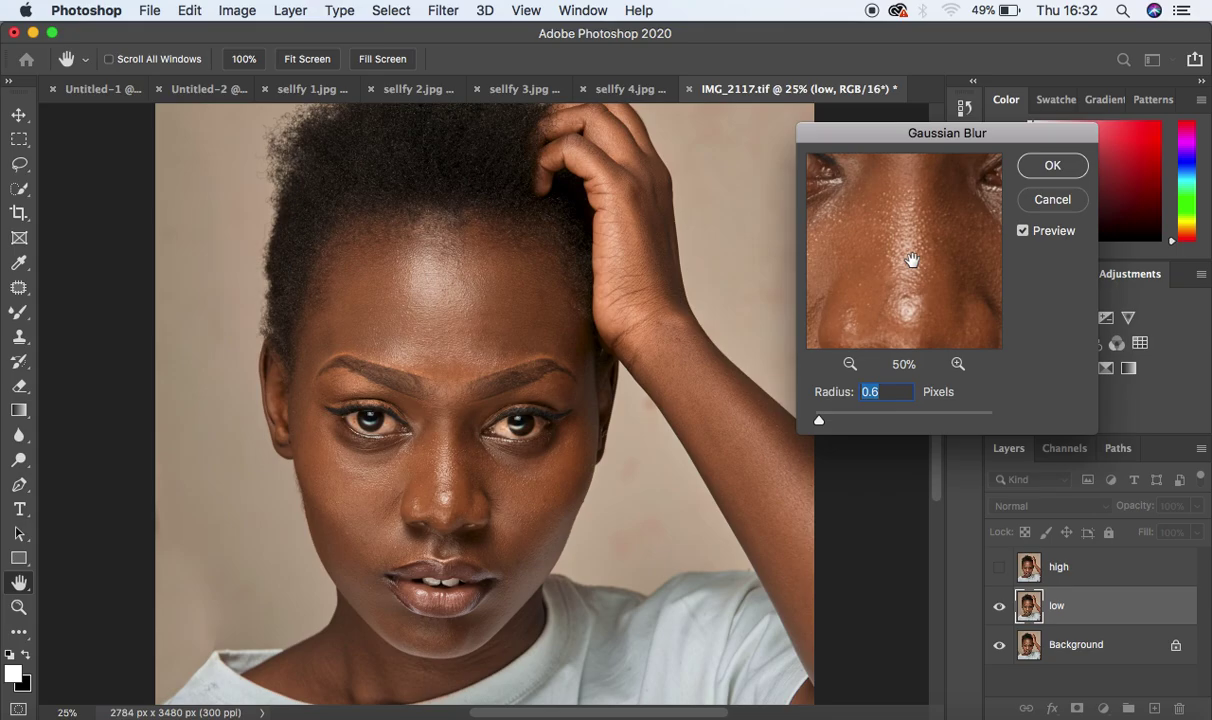
pyautogui.moveTo(820, 423); pyautogui.dragTo(844, 421)
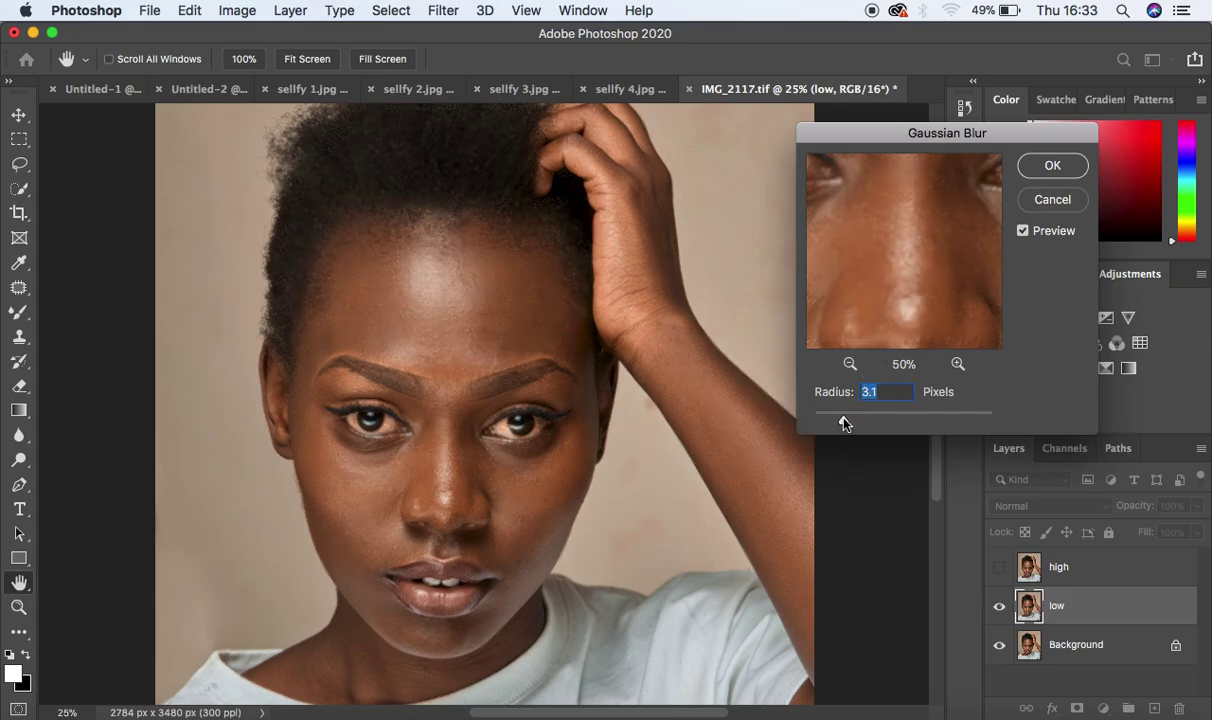
pyautogui.moveTo(844, 422); pyautogui.dragTo(877, 419)
pyautogui.moveTo(906, 311); pyautogui.dragTo(863, 311)
pyautogui.moveTo(925, 200); pyautogui.dragTo(870, 300)
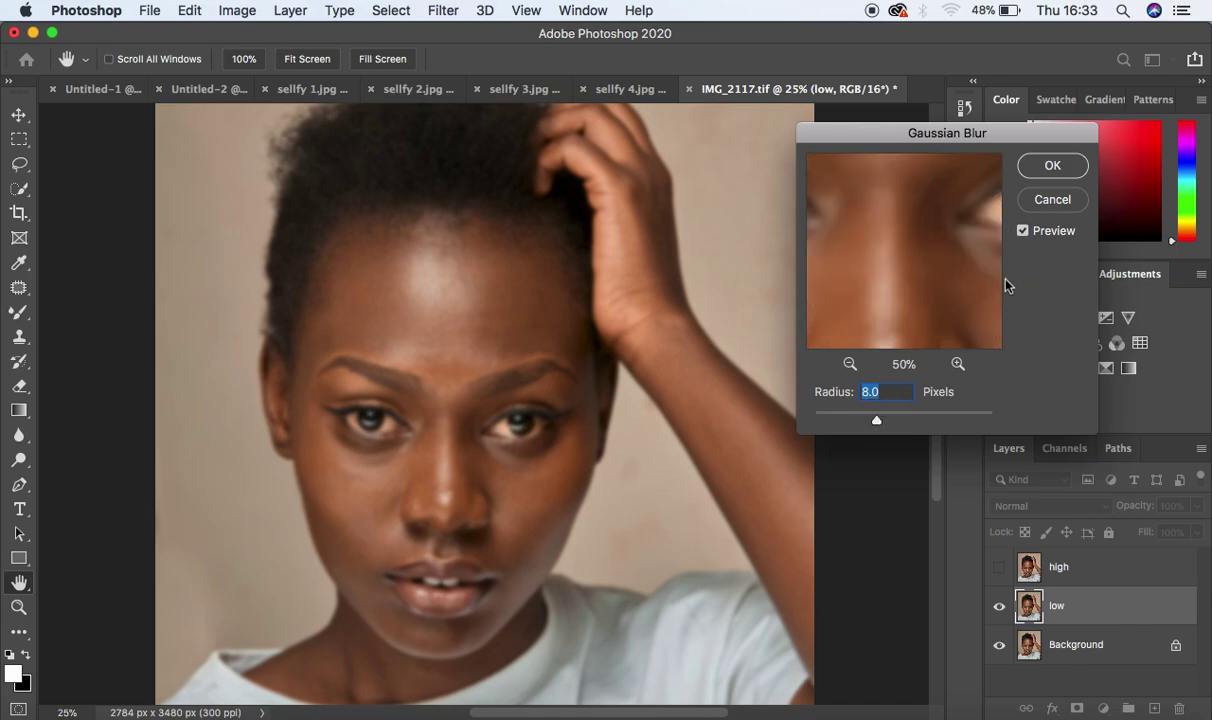
pyautogui.moveTo(892, 214); pyautogui.dragTo(987, 327)
pyautogui.moveTo(900, 260); pyautogui.dragTo(822, 281)
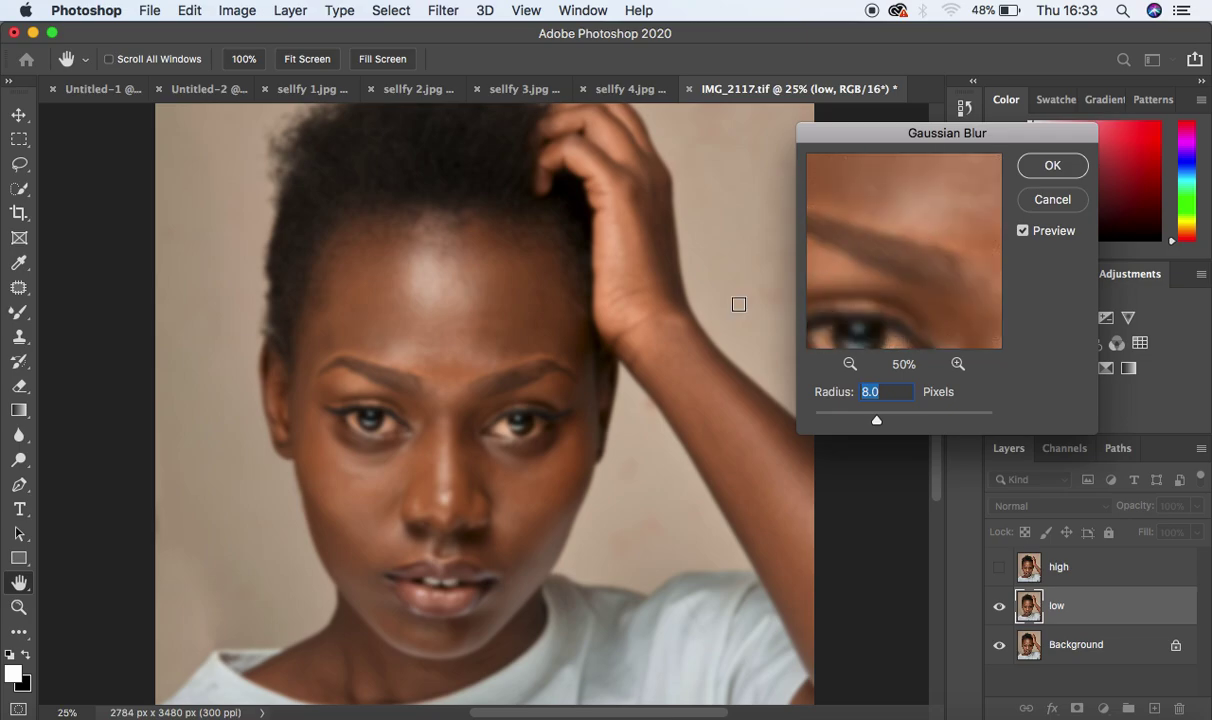
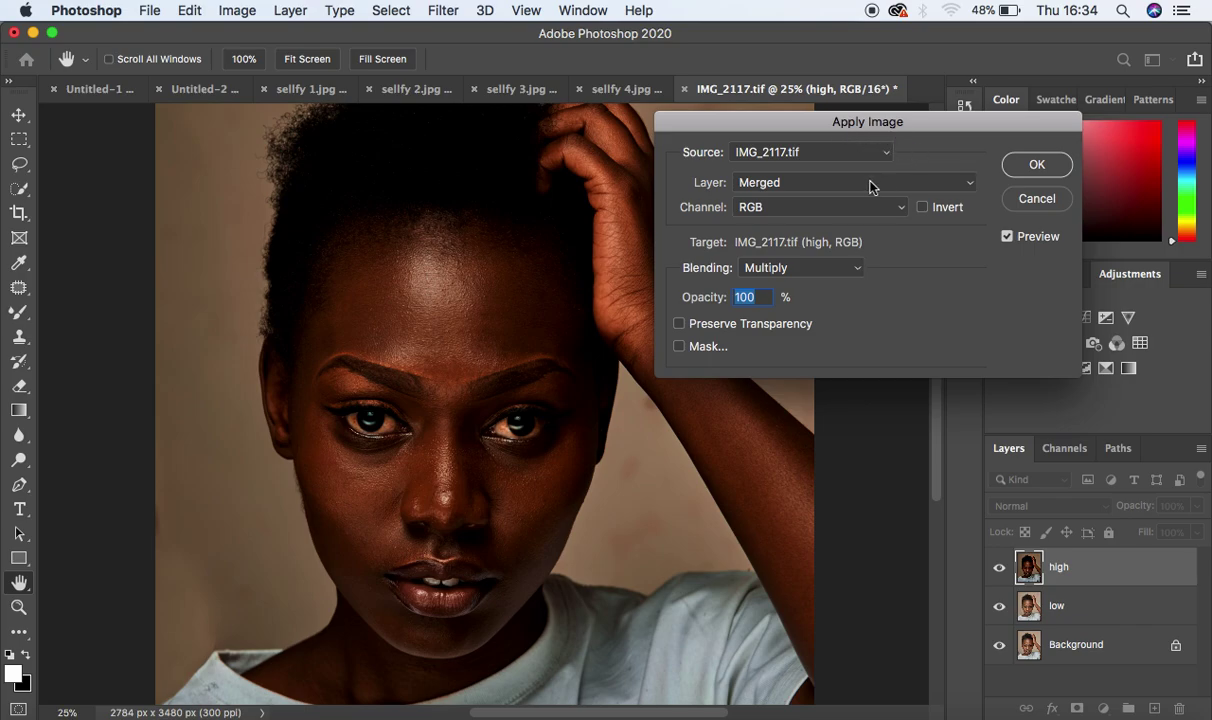
# For the high layer's Apply Image, choose low as the source layer and Subtract as the blending.
pyautogui.click(838, 182)
pyautogui.click(836, 226)
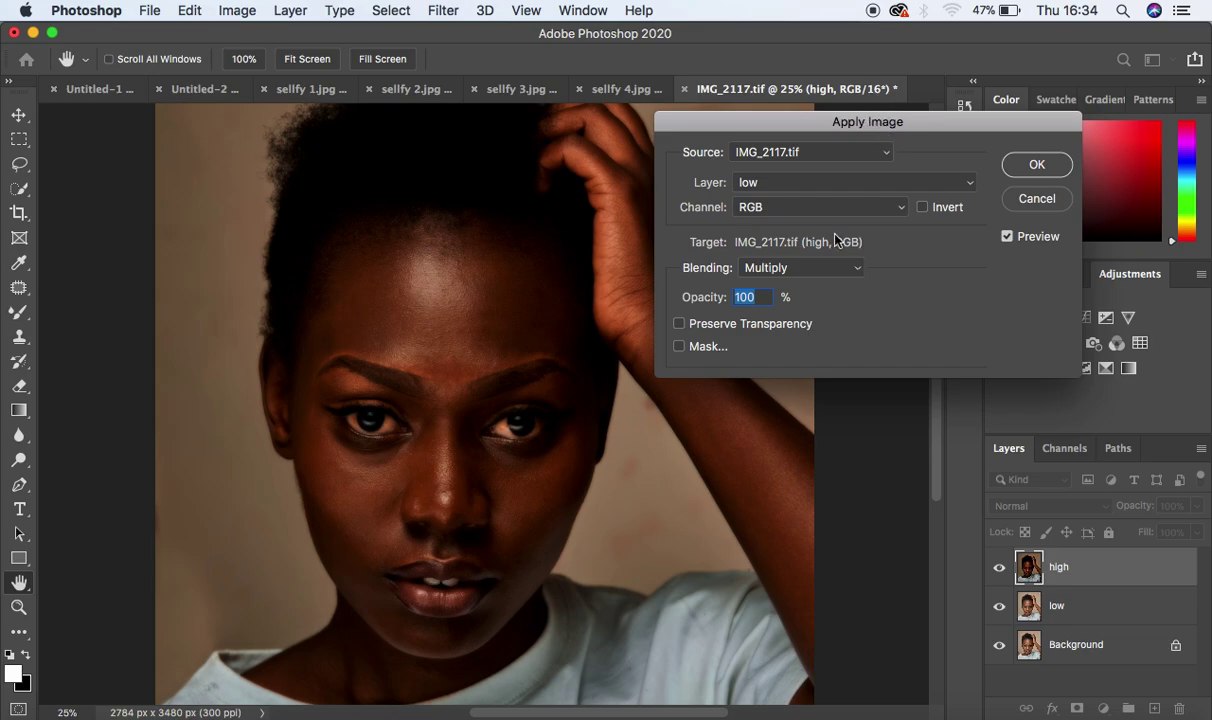
pyautogui.click(801, 269)
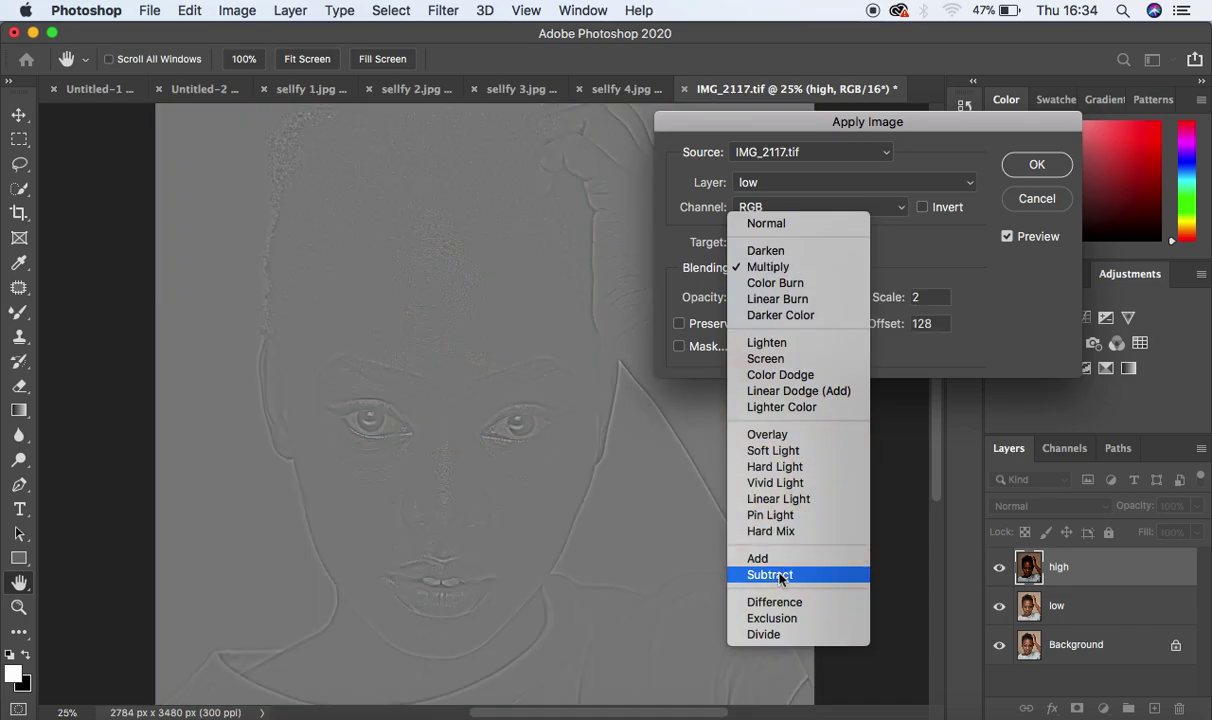
pyautogui.click(780, 576)
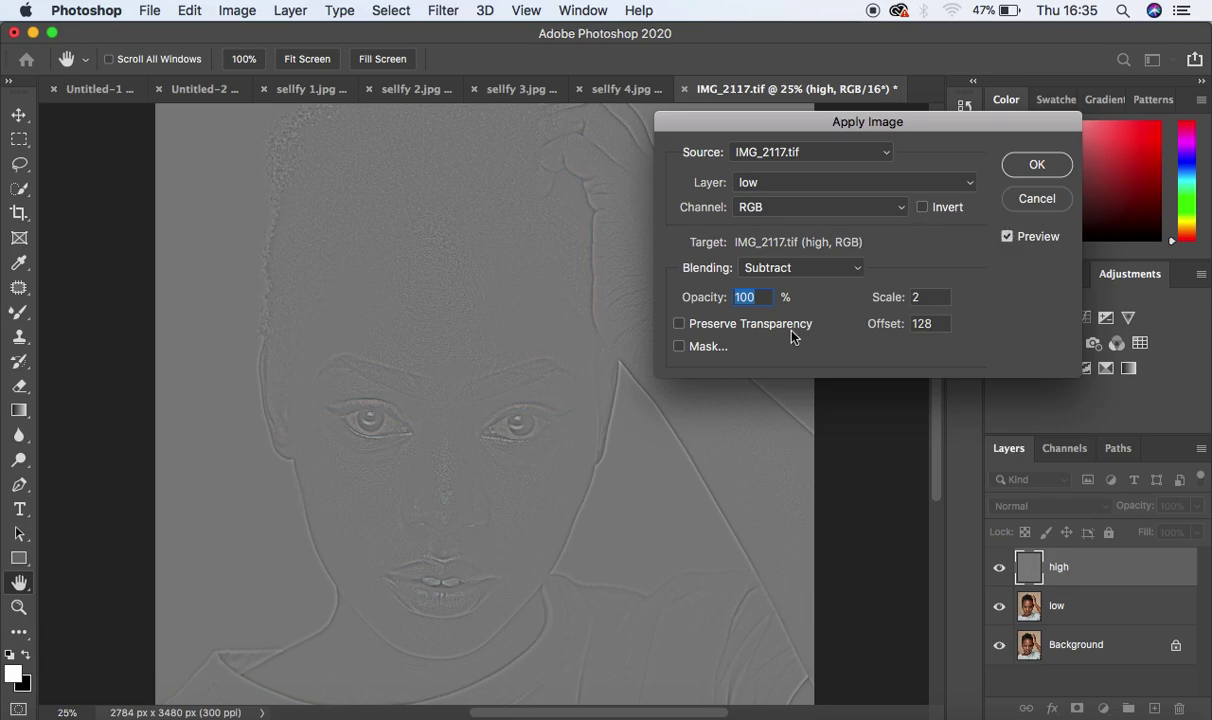
# Switch the Apply Image blending to Add with the low layer inverted, scale 2 and offset 0, and apply it to the high layer.
pyautogui.press('super+plus')
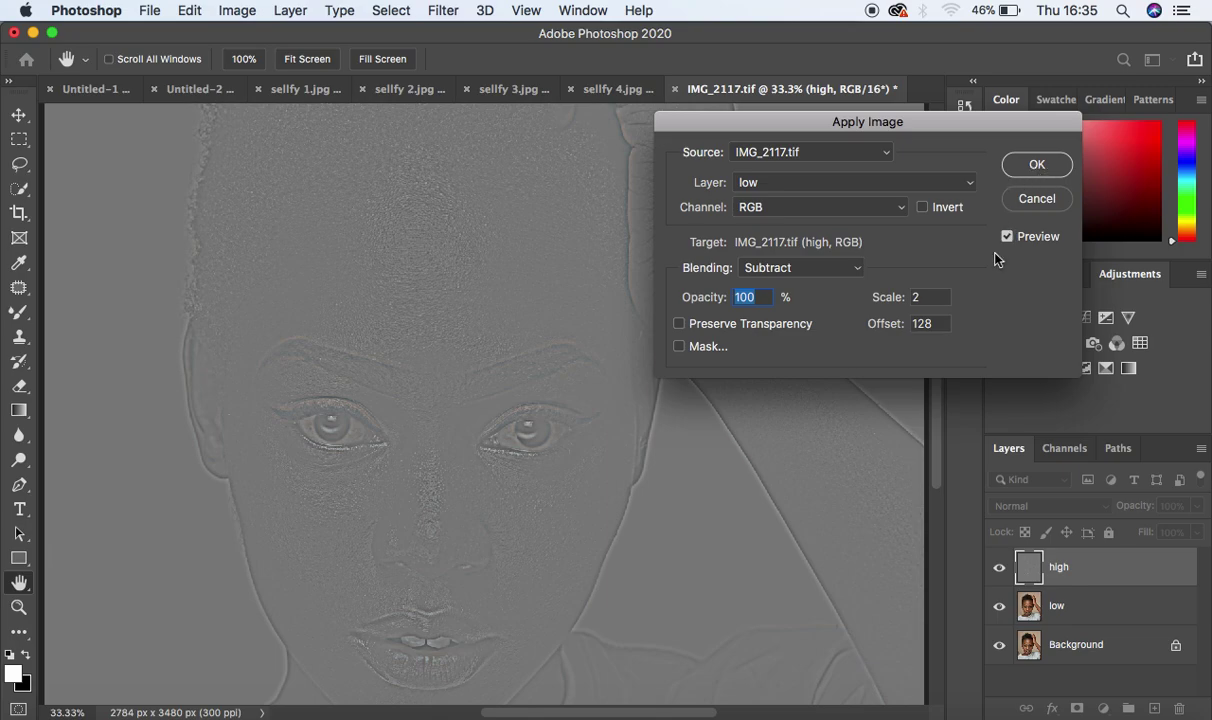
pyautogui.click(798, 188)
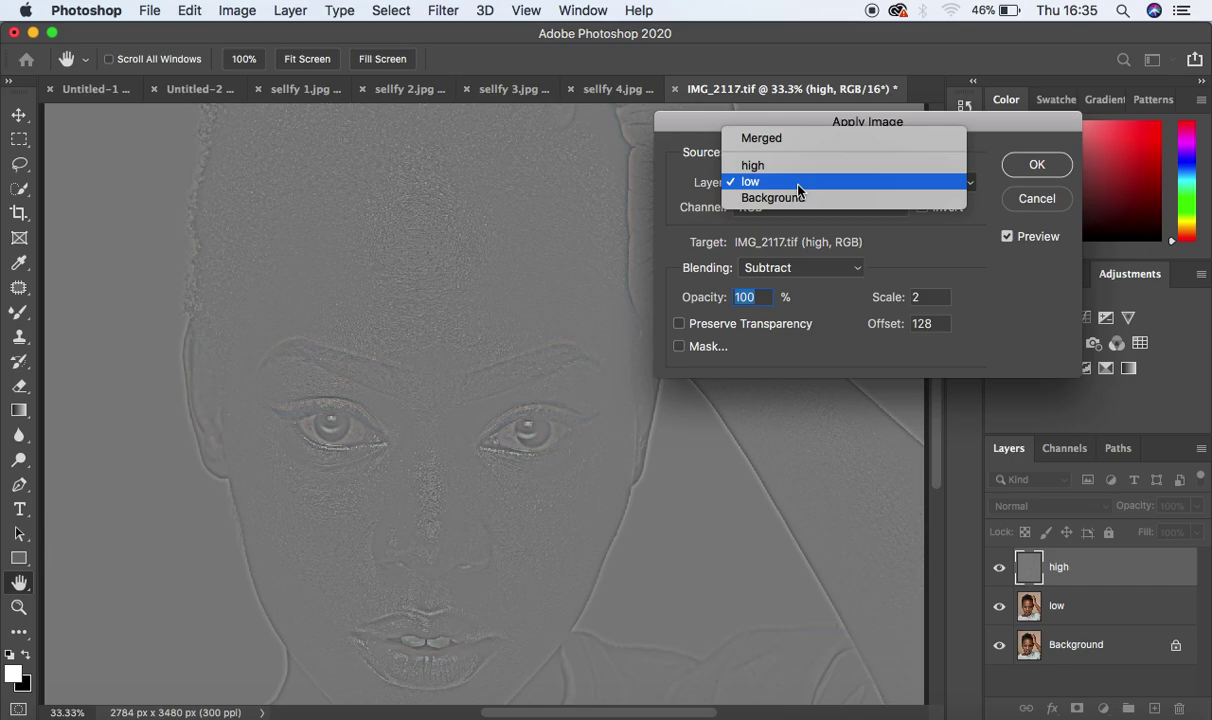
pyautogui.click(758, 182)
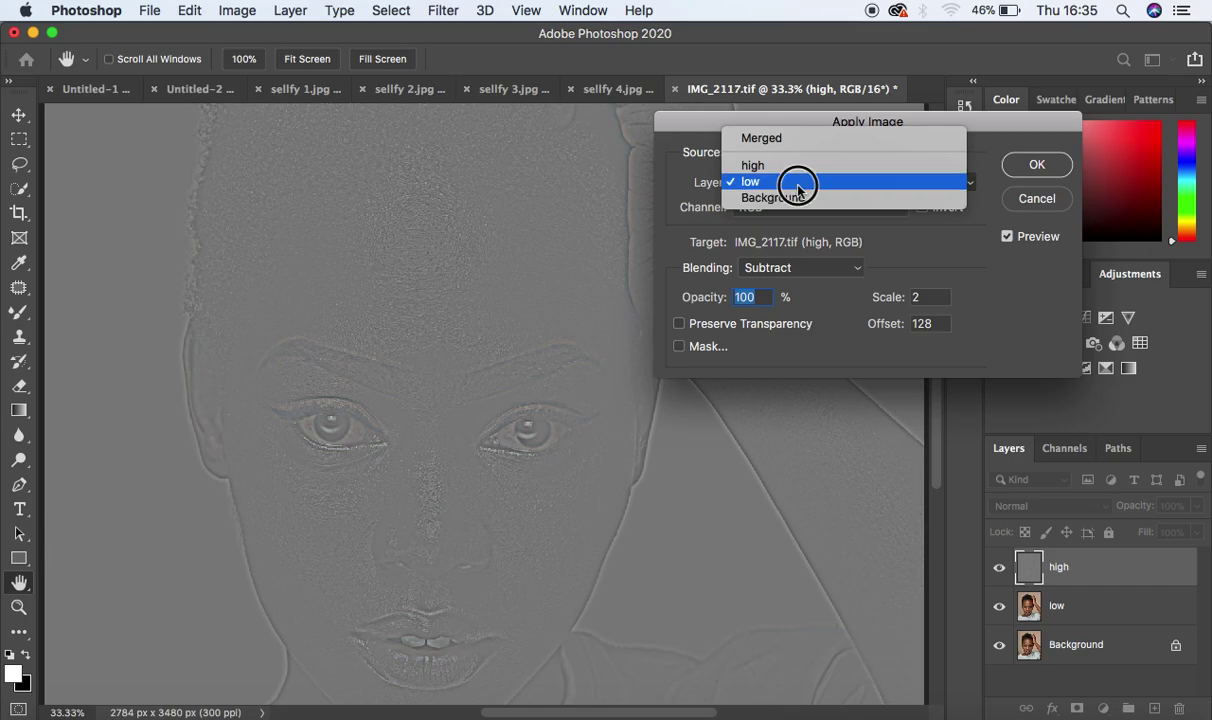
pyautogui.click(787, 270)
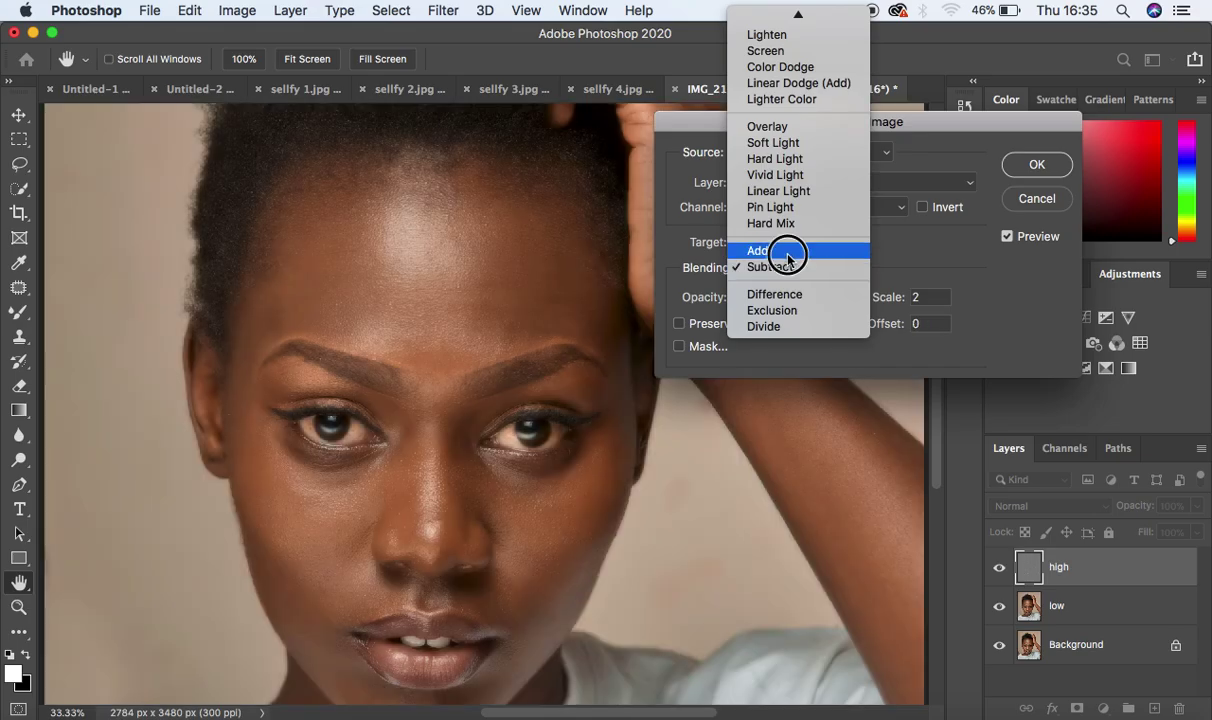
pyautogui.click(785, 251)
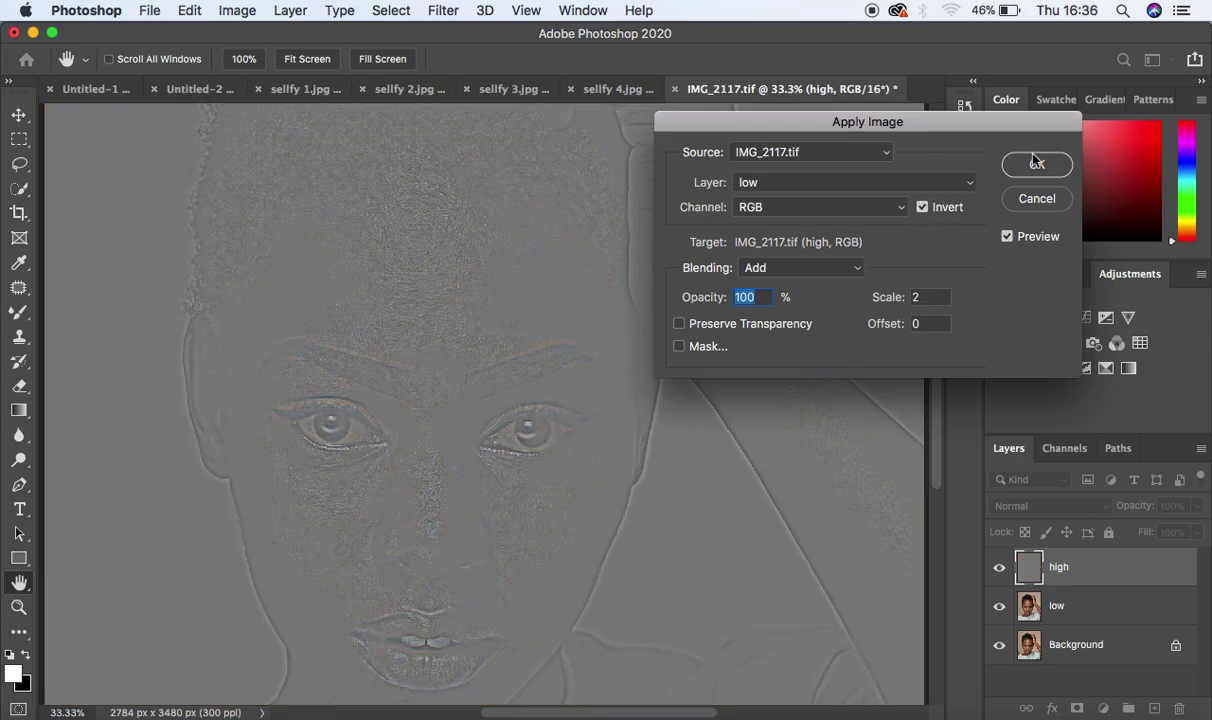
pyautogui.click(1028, 172)
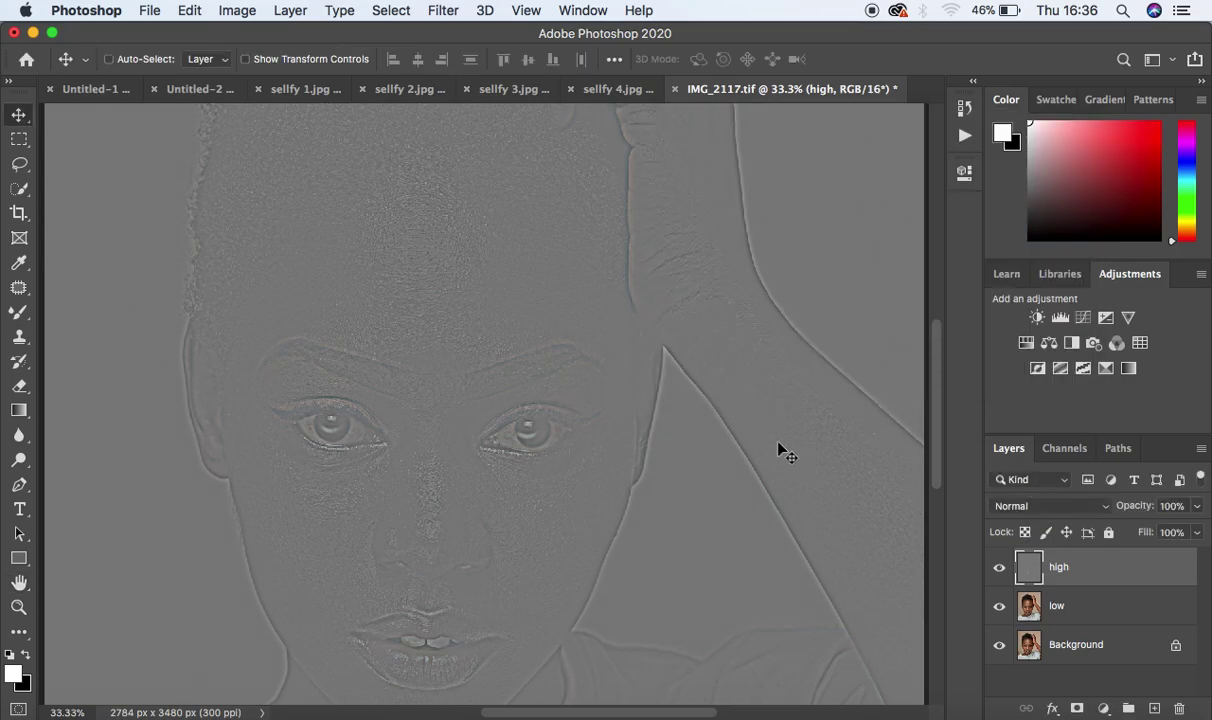
# Set the blend mode of the high layer to Linear Light.
pyautogui.press('super+minus')
pyautogui.press('super+minus')
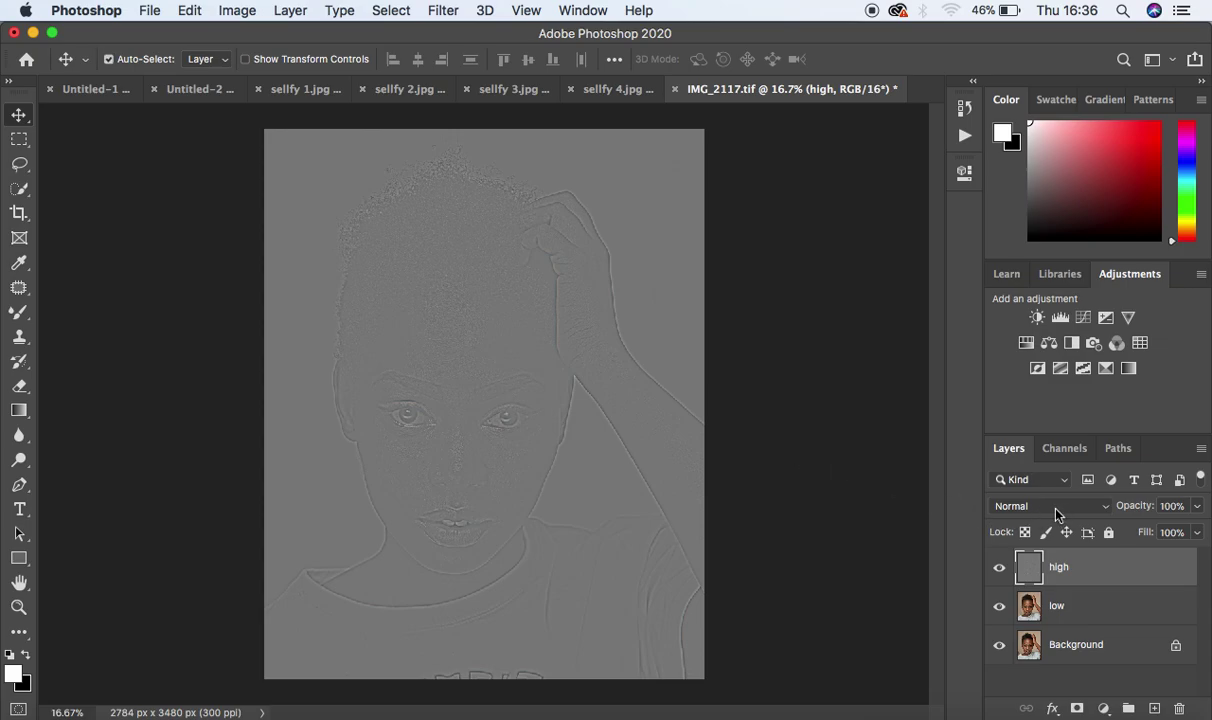
pyautogui.click(1058, 514)
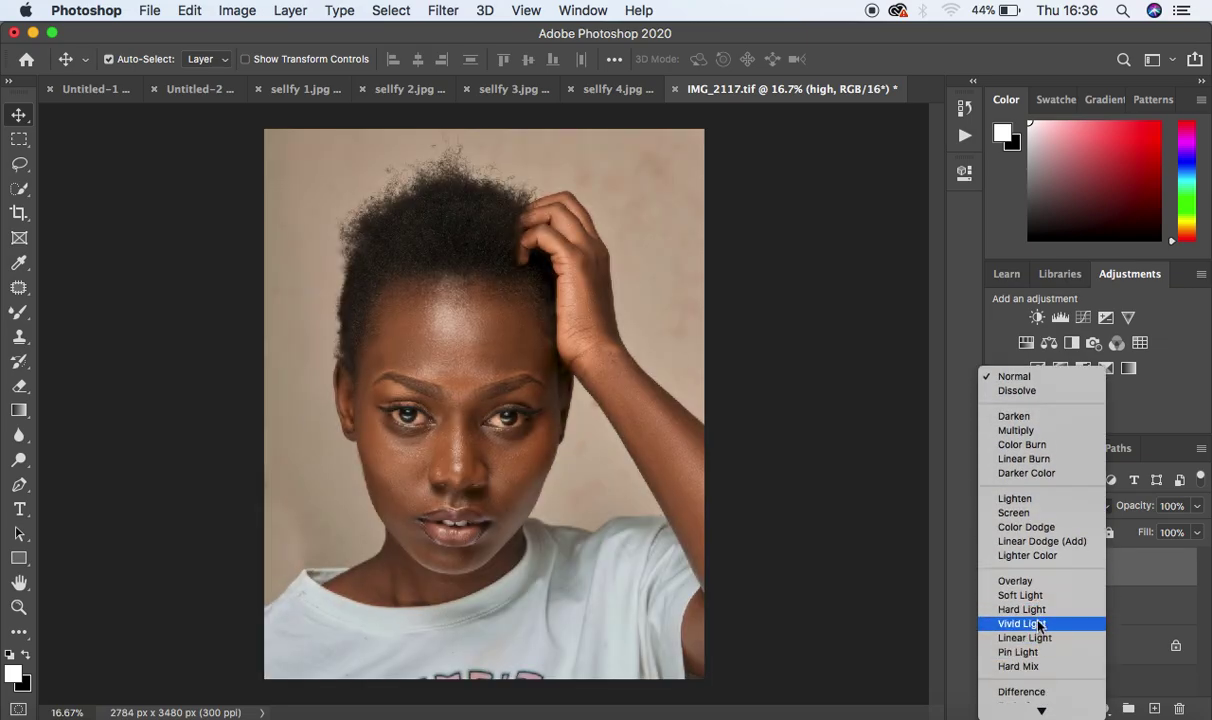
pyautogui.click(1040, 639)
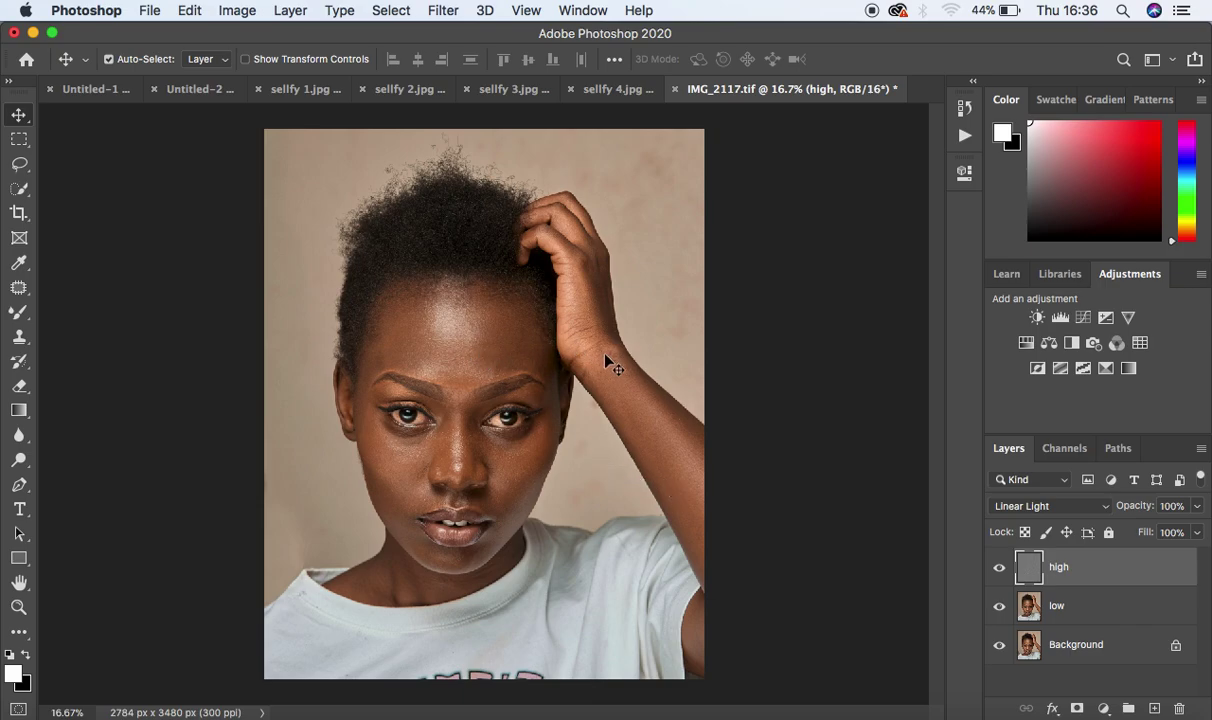
# Group the high and low layers, name the group "FS" and expand it.
pyautogui.keyDown('shift'); pyautogui.click(1127, 605); pyautogui.keyUp('shift')
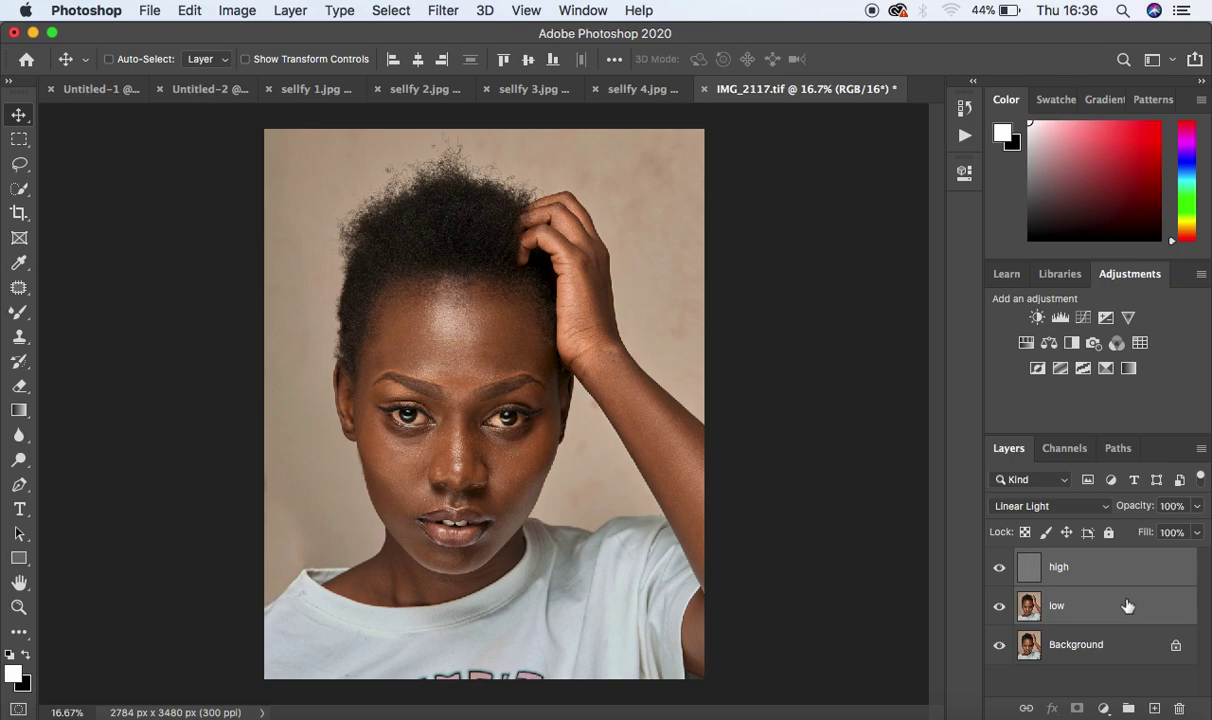
pyautogui.press('super+g')
pyautogui.doubleClick(1066, 559)
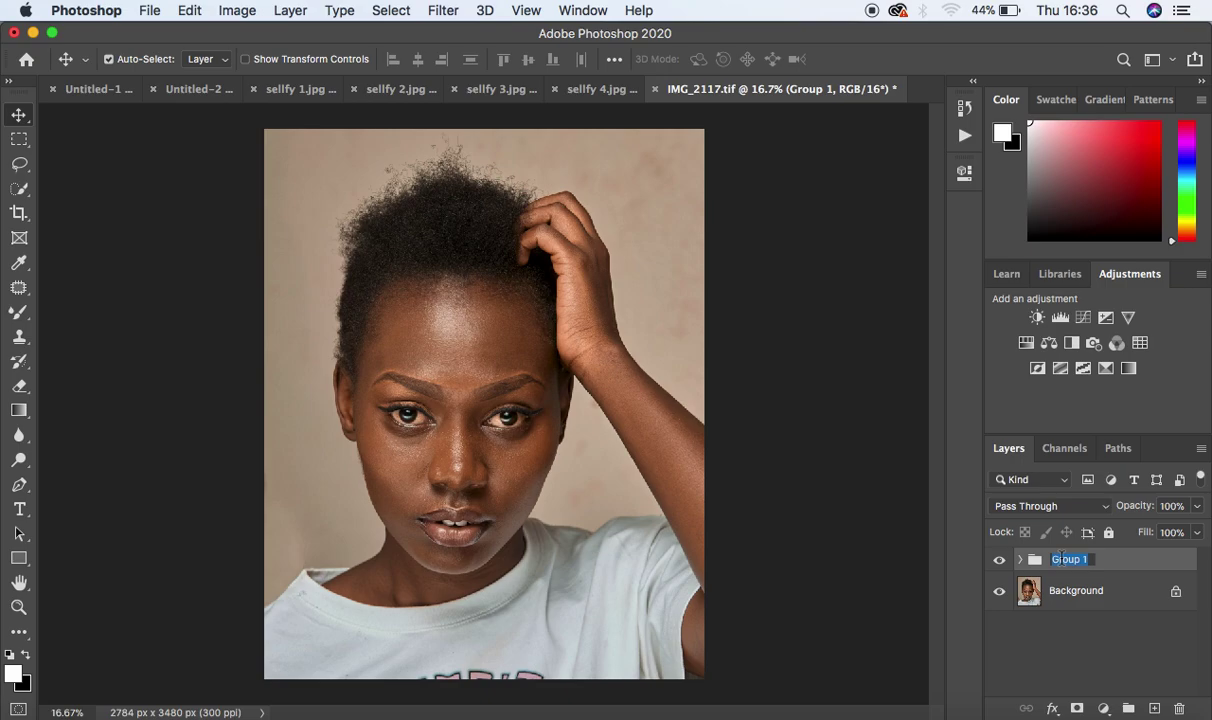
pyautogui.write('FS')
pyautogui.press('Return')
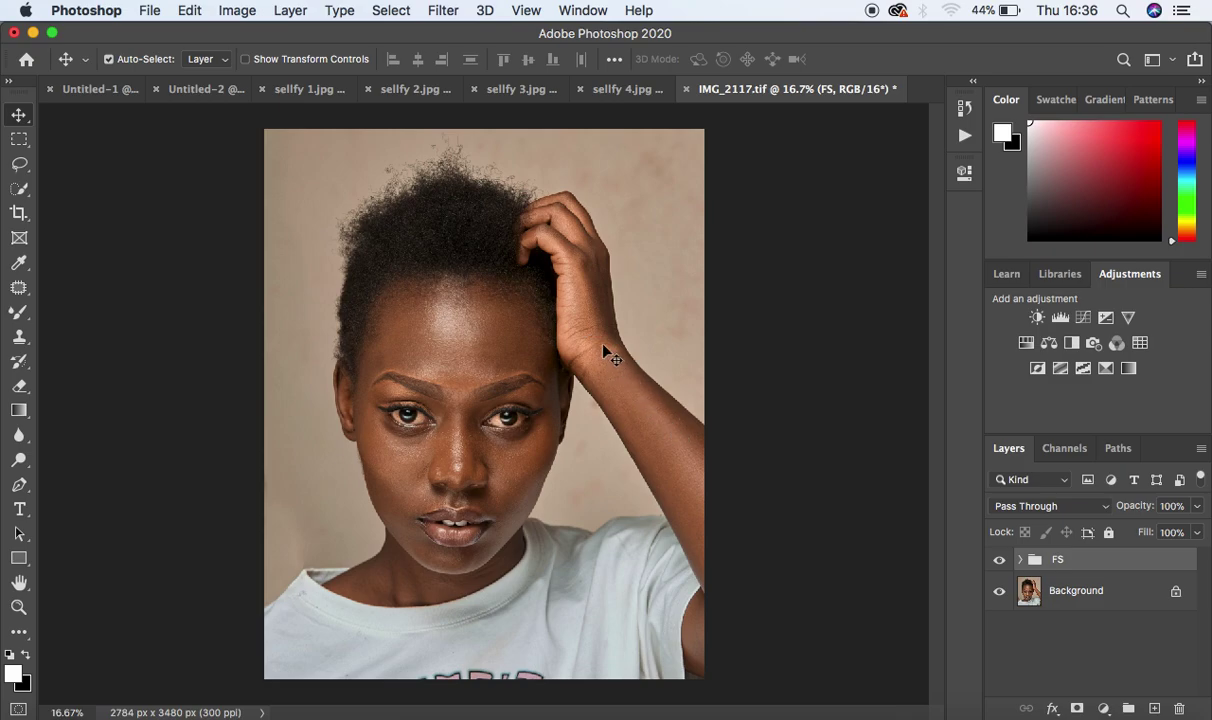
pyautogui.click(1019, 559)
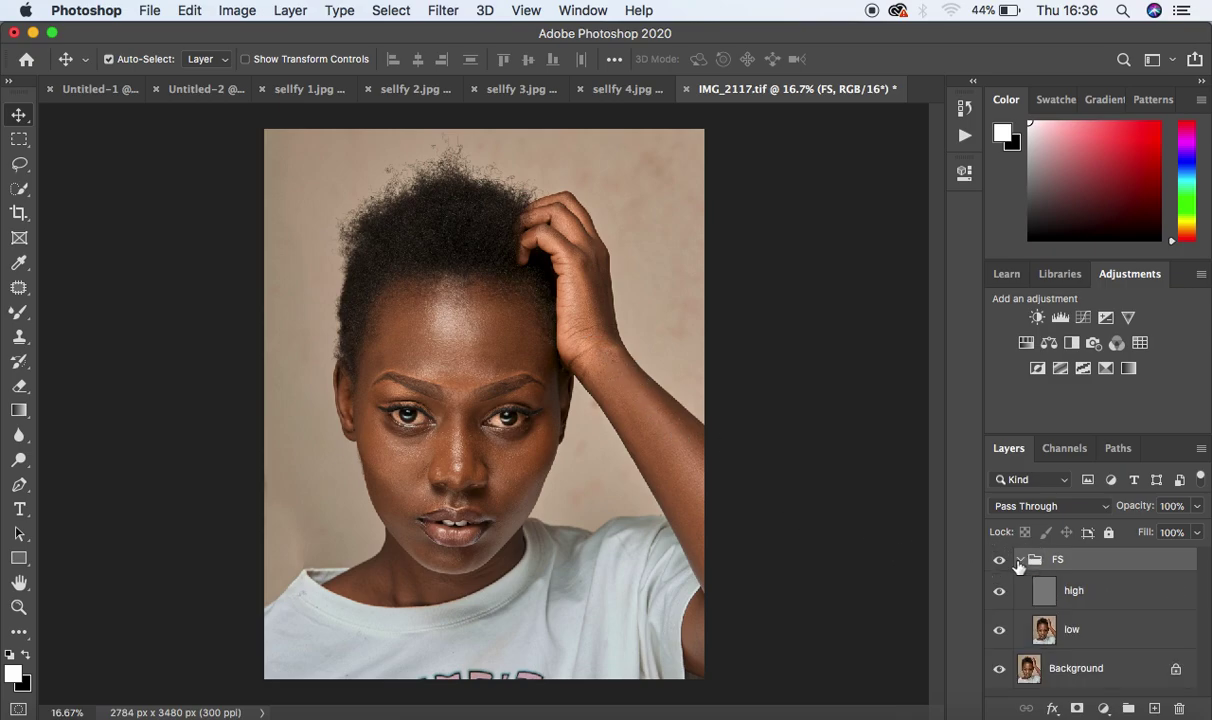
# Add a Black & White adjustment layer above the high layer inside the FS group.
pyautogui.click(1095, 591)
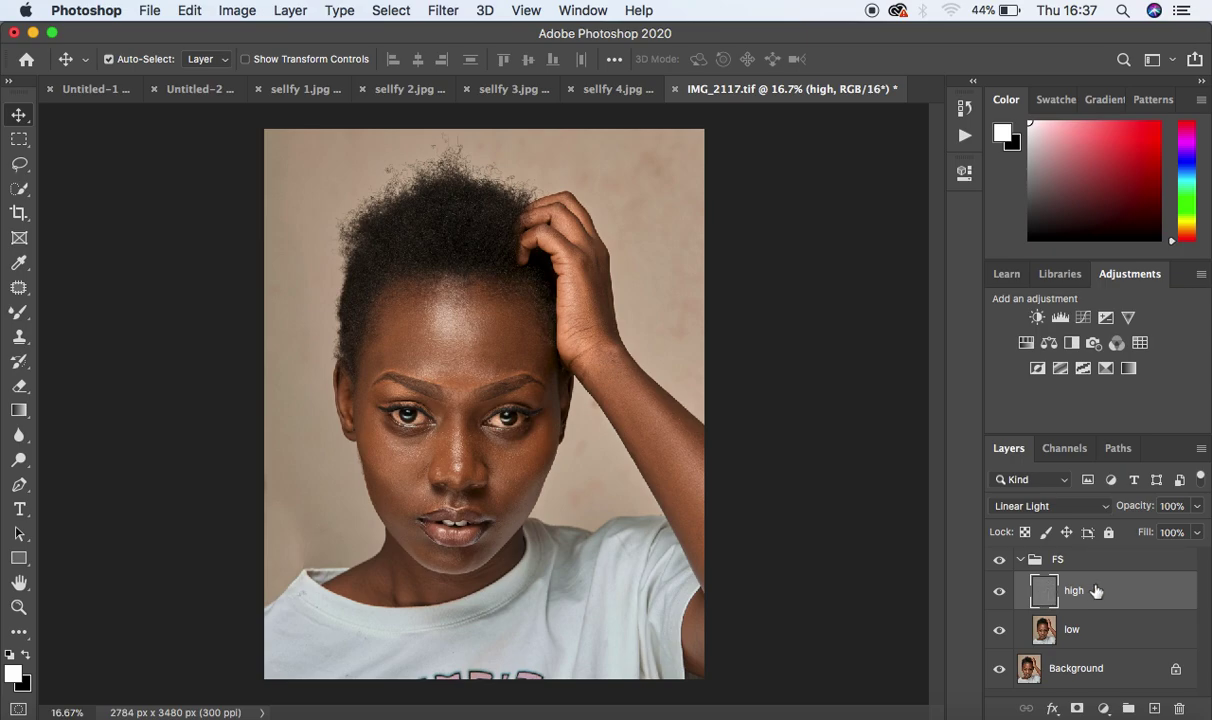
pyautogui.click(1103, 709)
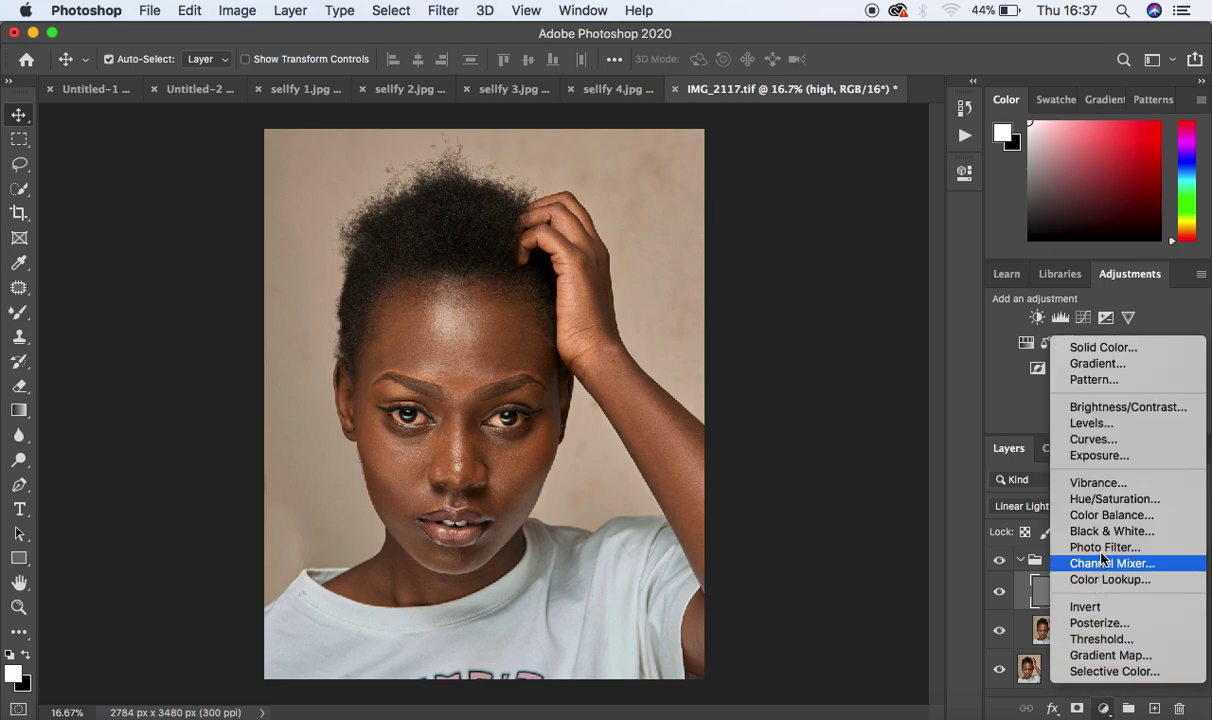
pyautogui.click(1100, 534)
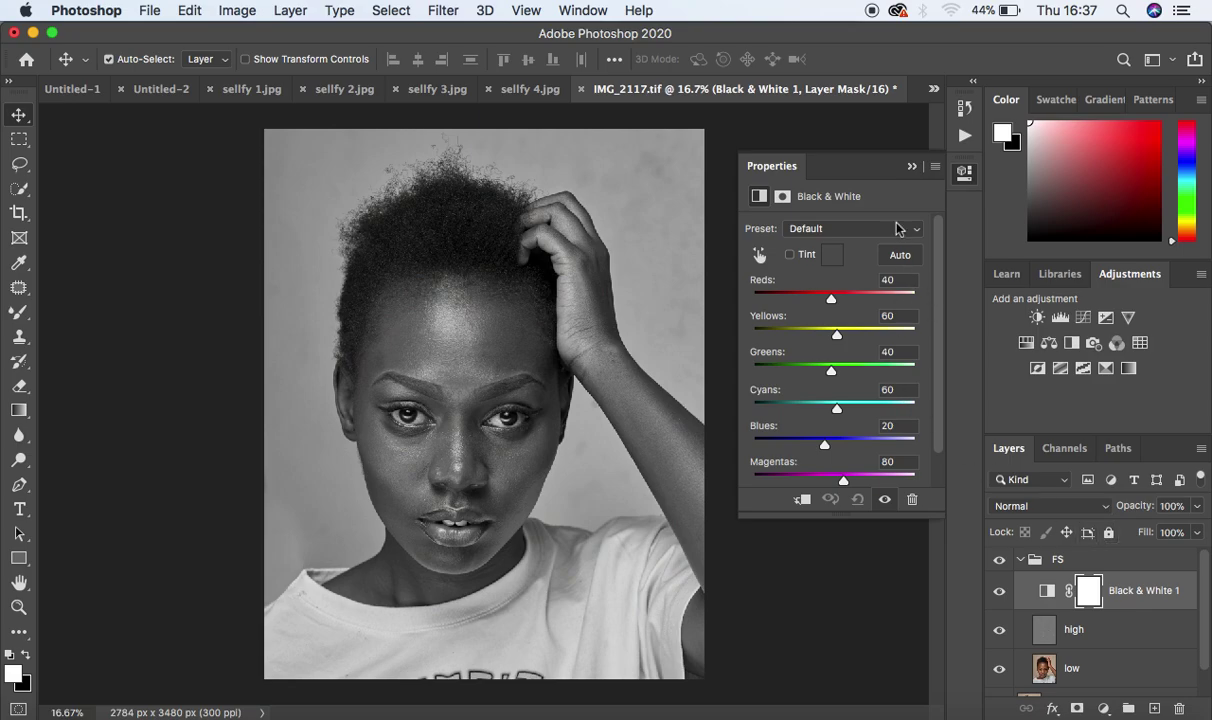
pyautogui.moveTo(736, 326); pyautogui.dragTo(704, 326)
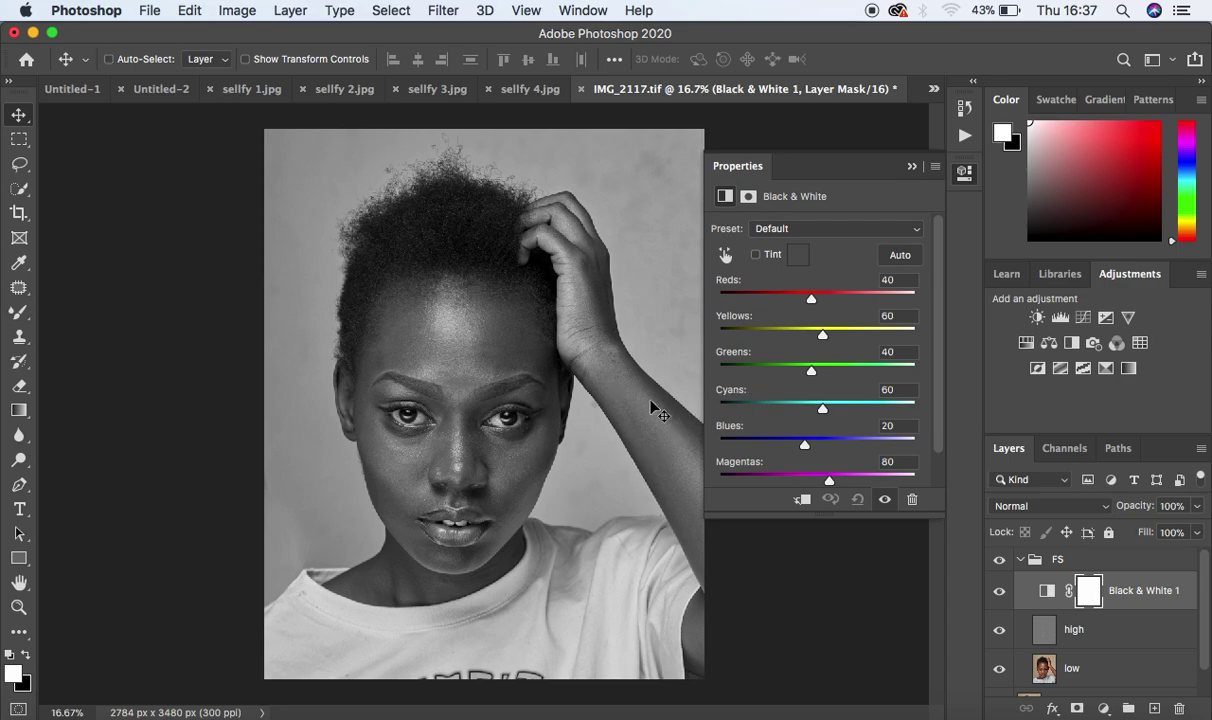
# Darken the skin in the Black & White adjustment by setting Reds to 7, and collapse its properties.
pyautogui.press('super+plus')
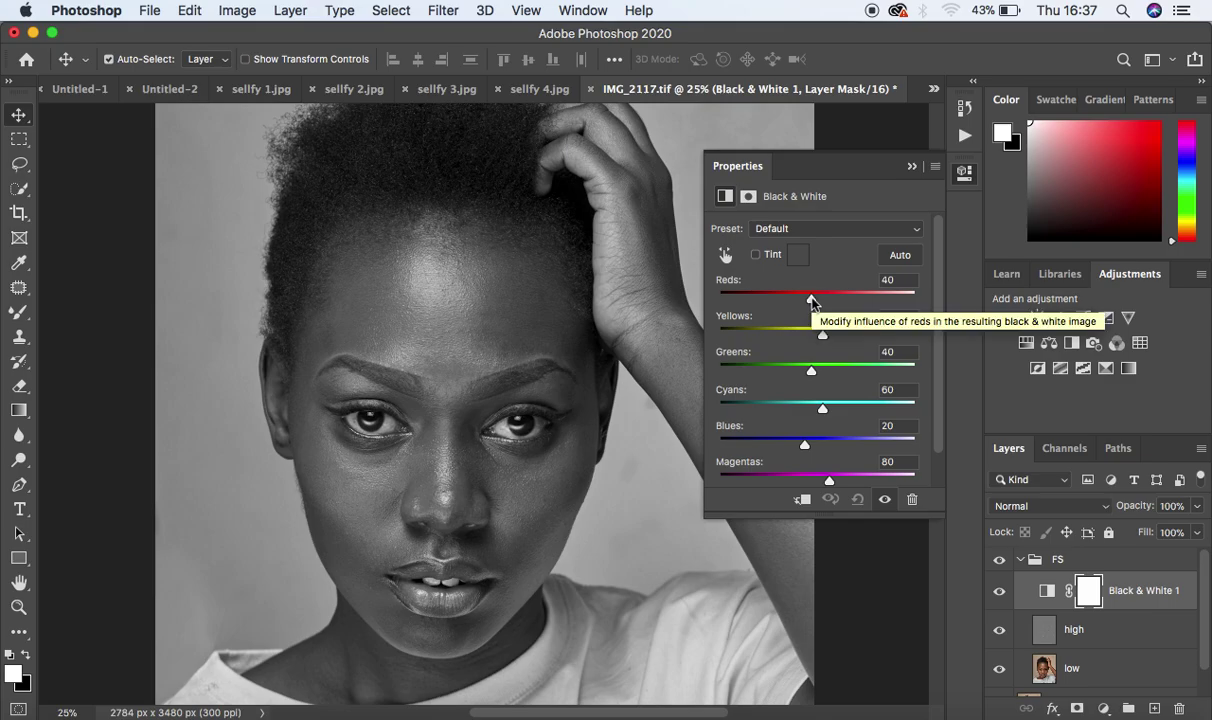
pyautogui.moveTo(812, 300)
pyautogui.mouseDown()
pyautogui.moveTo(790, 301)
pyautogui.moveTo(800, 300)
pyautogui.mouseUp()
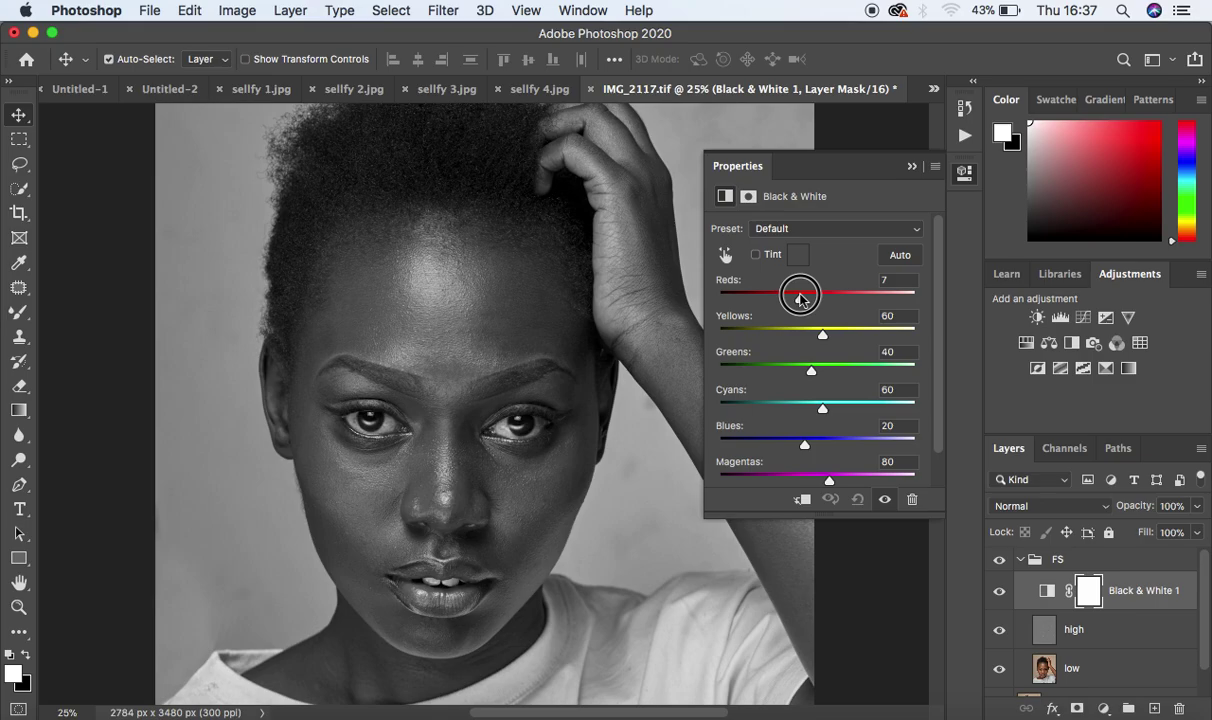
pyautogui.moveTo(800, 298); pyautogui.dragTo(801, 299)
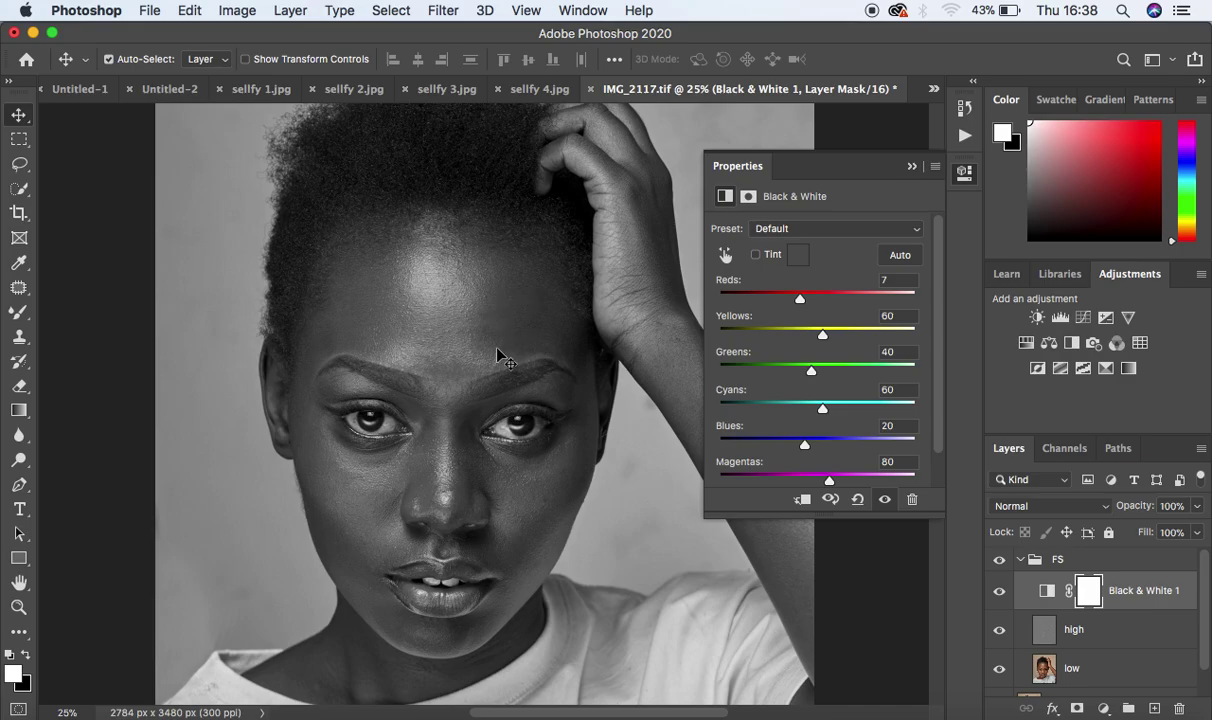
pyautogui.click(911, 167)
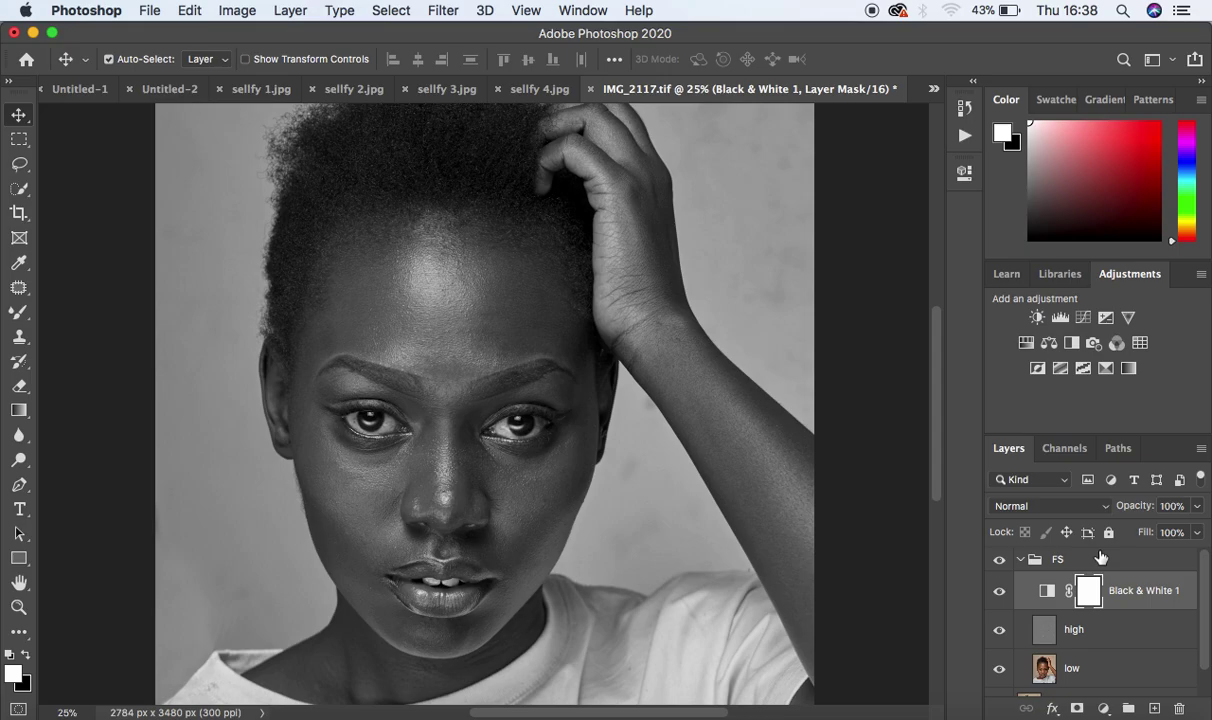
# Select the low layer and prepare the Mixer Brush tool with a cleaned brush load.
pyautogui.click(1100, 676)
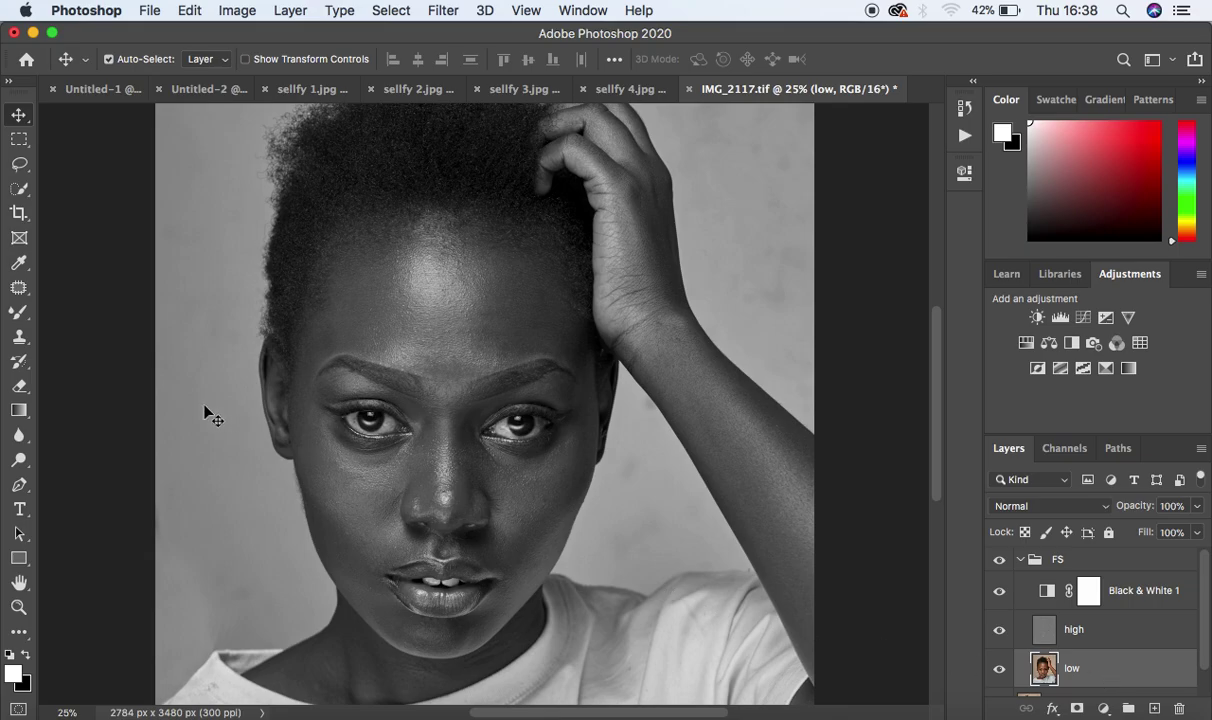
pyautogui.click(18, 314)
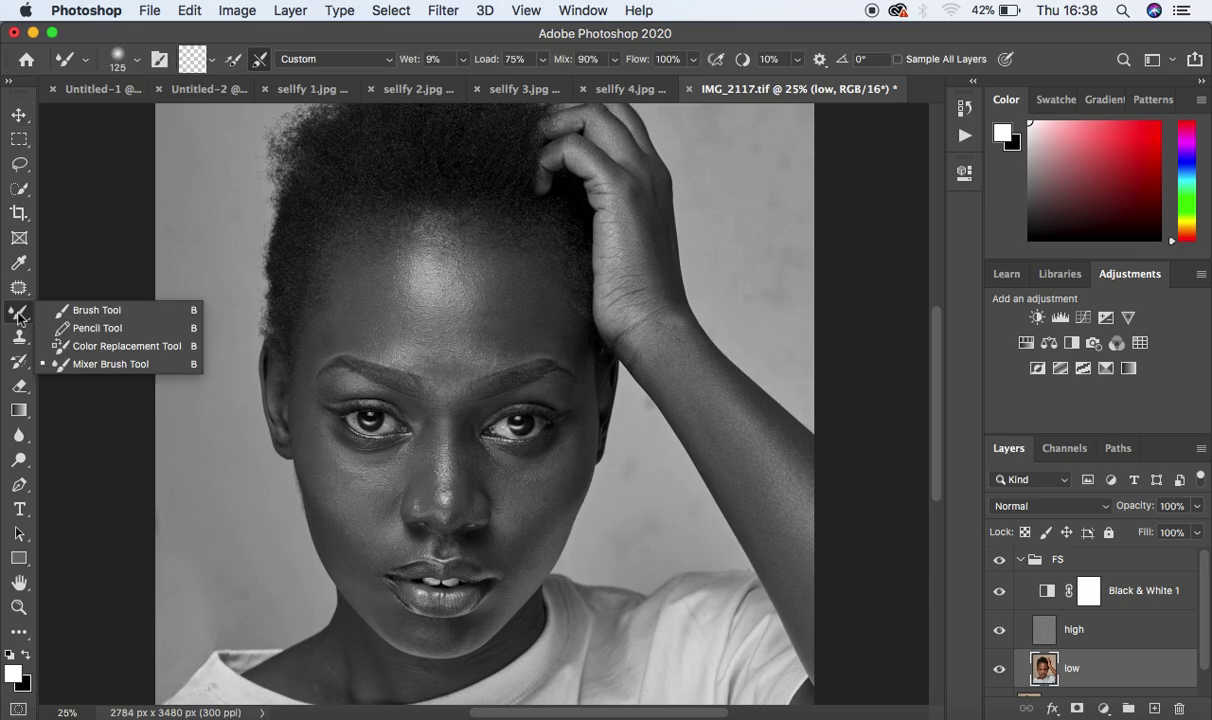
pyautogui.click(110, 364)
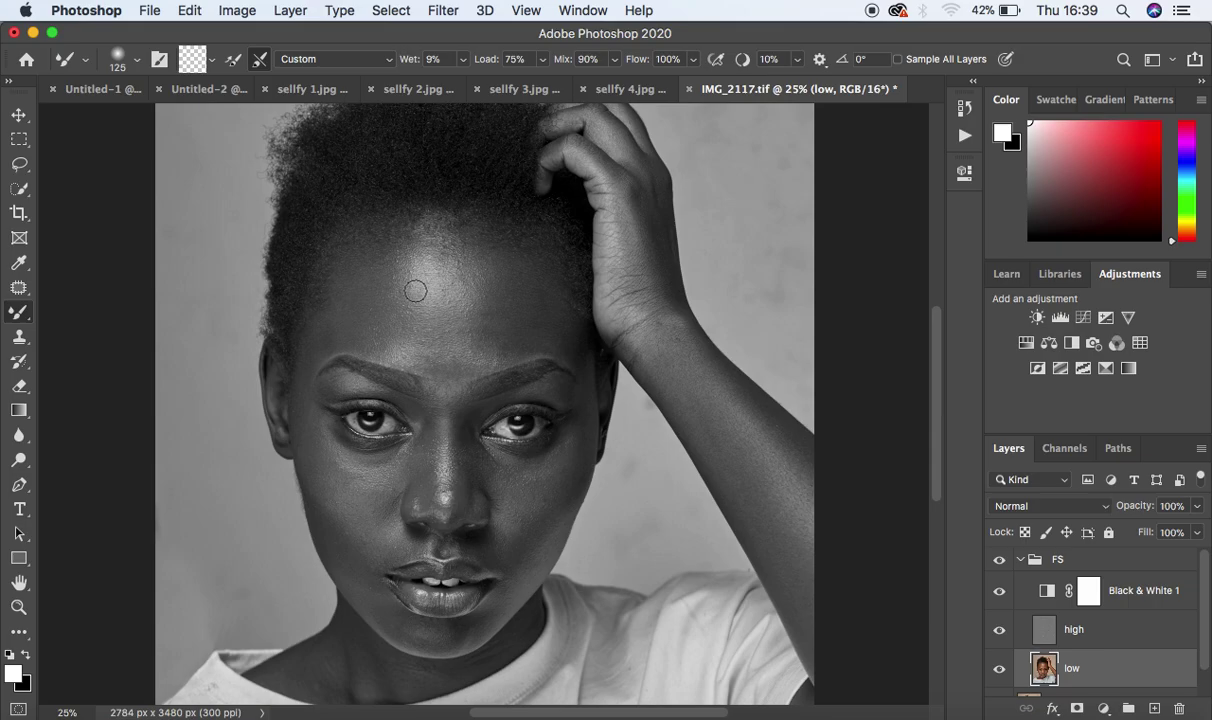
pyautogui.click(212, 61)
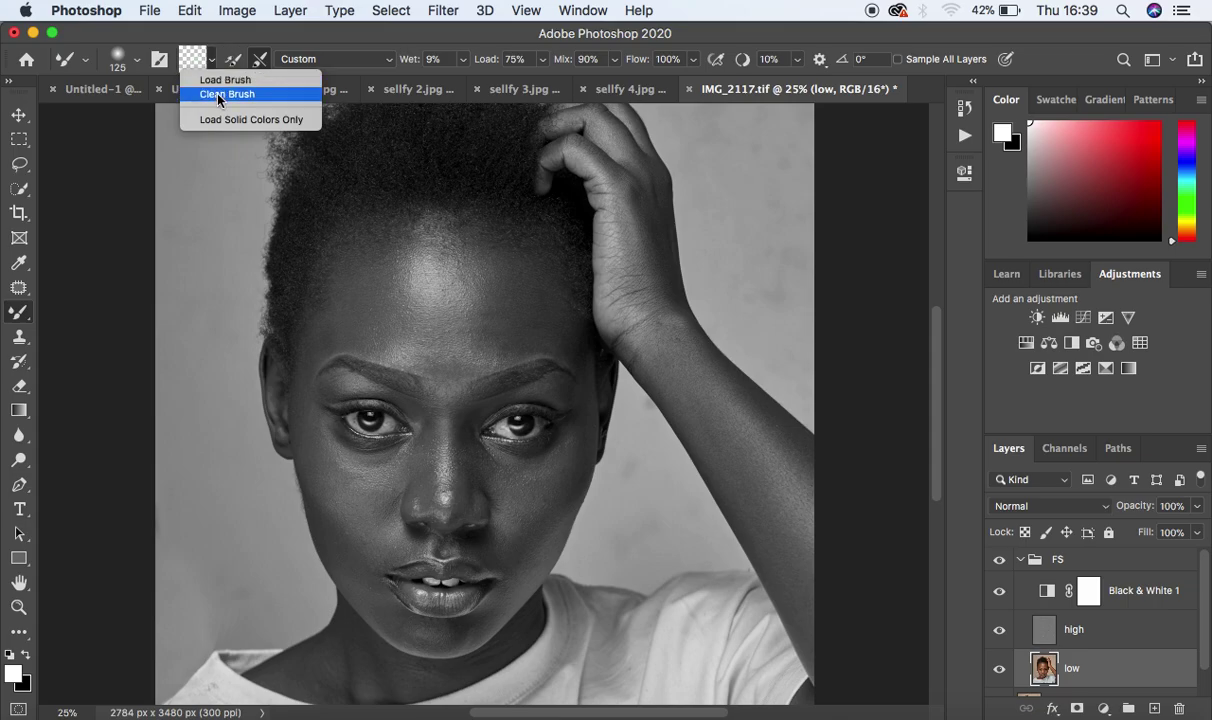
pyautogui.click(218, 95)
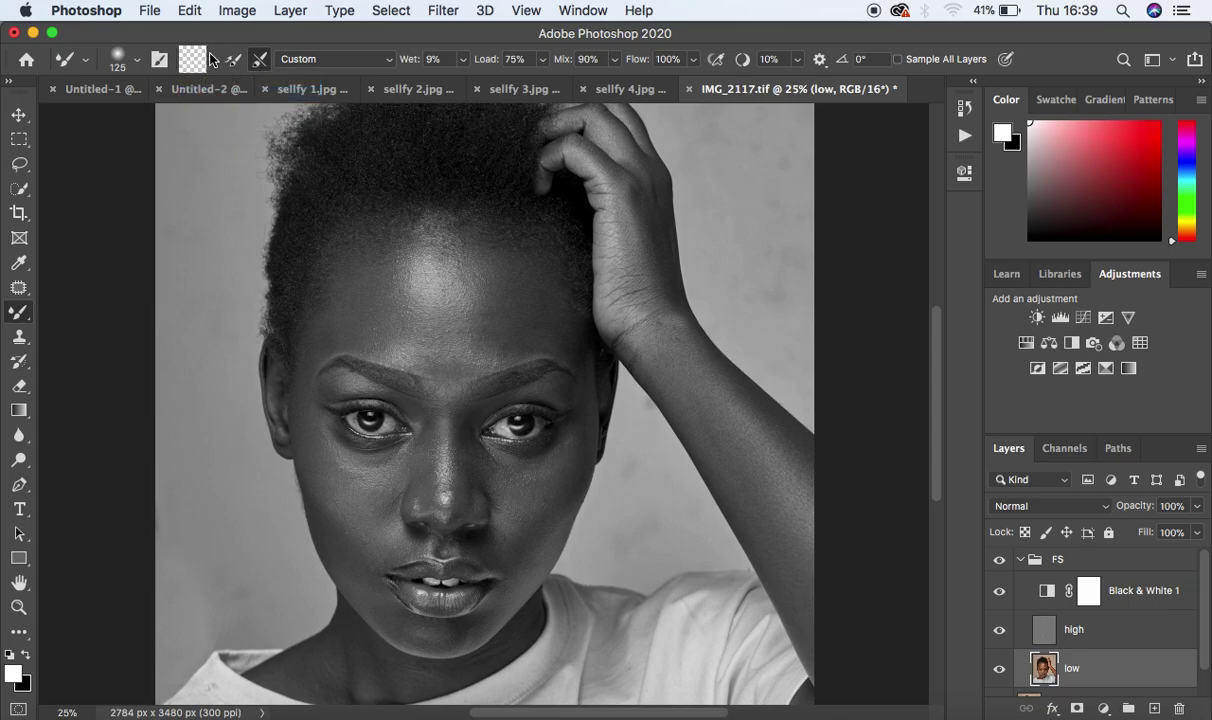
pyautogui.click(212, 64)
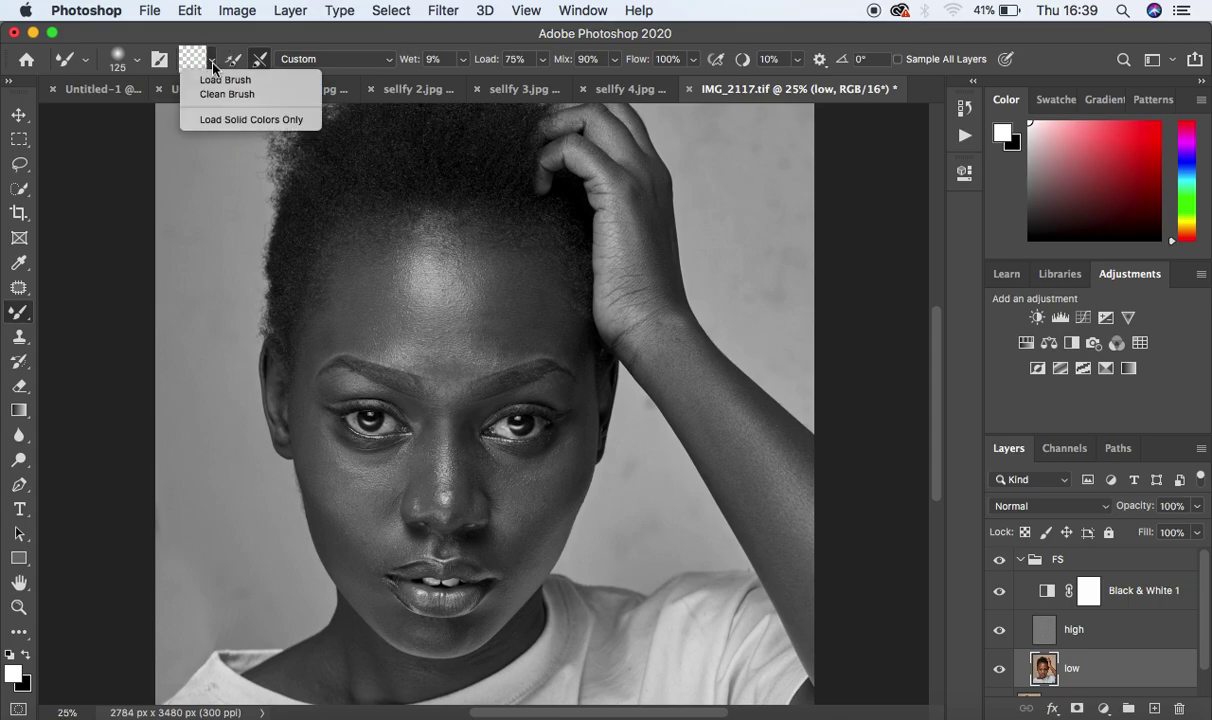
pyautogui.click(222, 94)
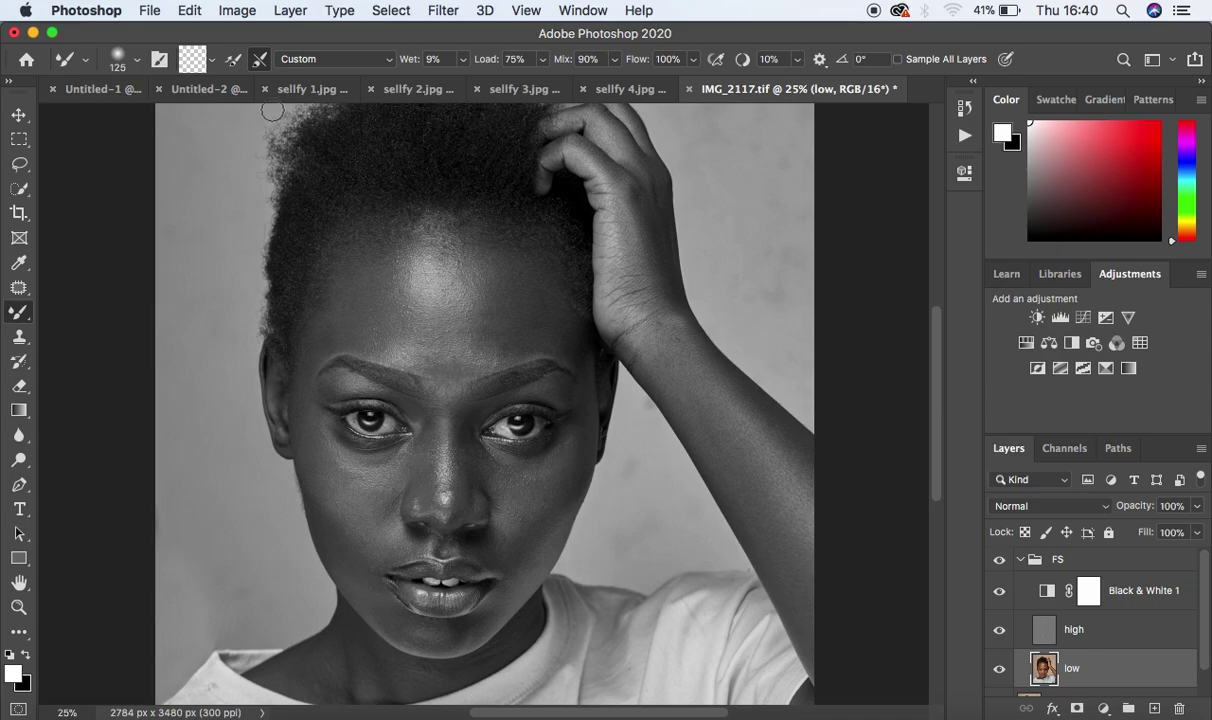
pyautogui.click(259, 60)
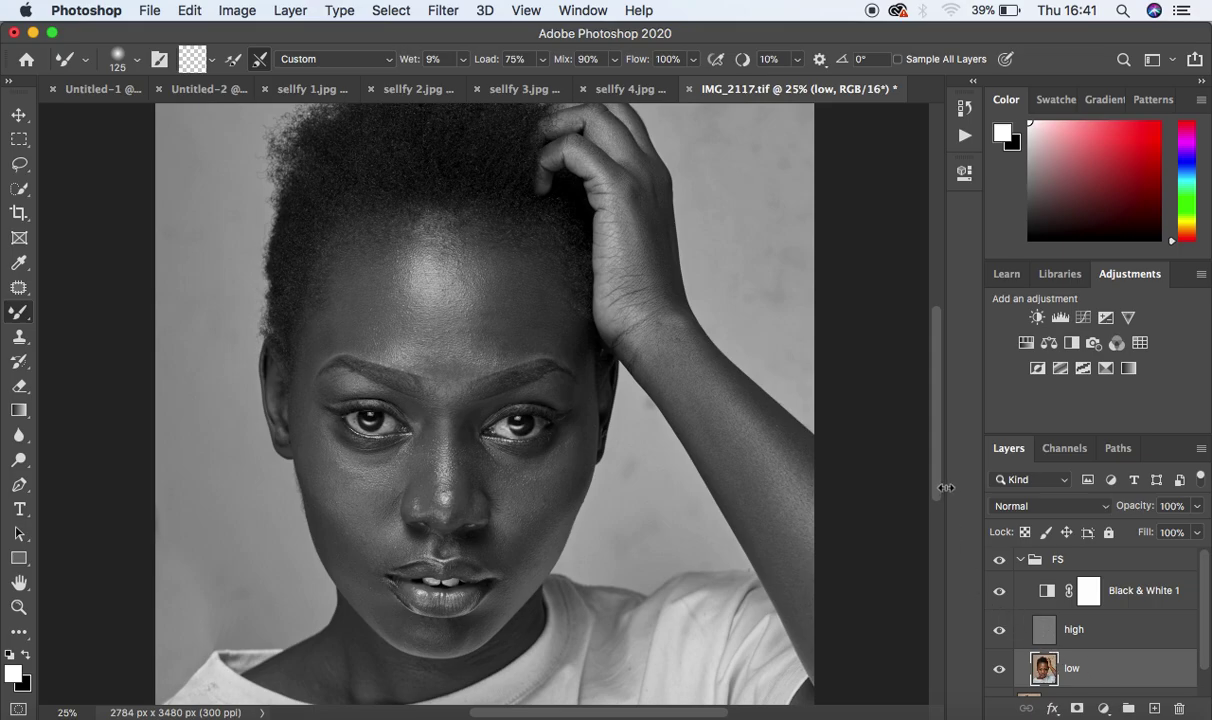
# Set the Mixer Brush size to 175 and blend the skin just above the eyebrows on the low layer.
pyautogui.scroll(3, 937, 467)
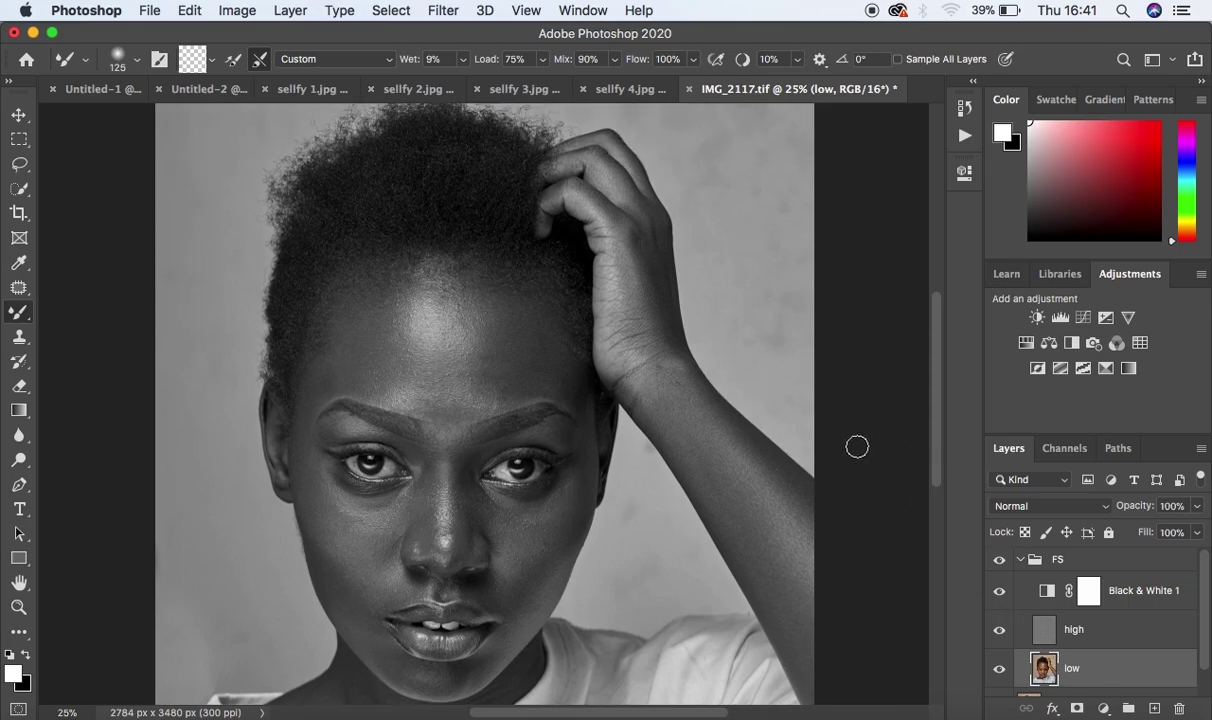
pyautogui.press('super+equal')
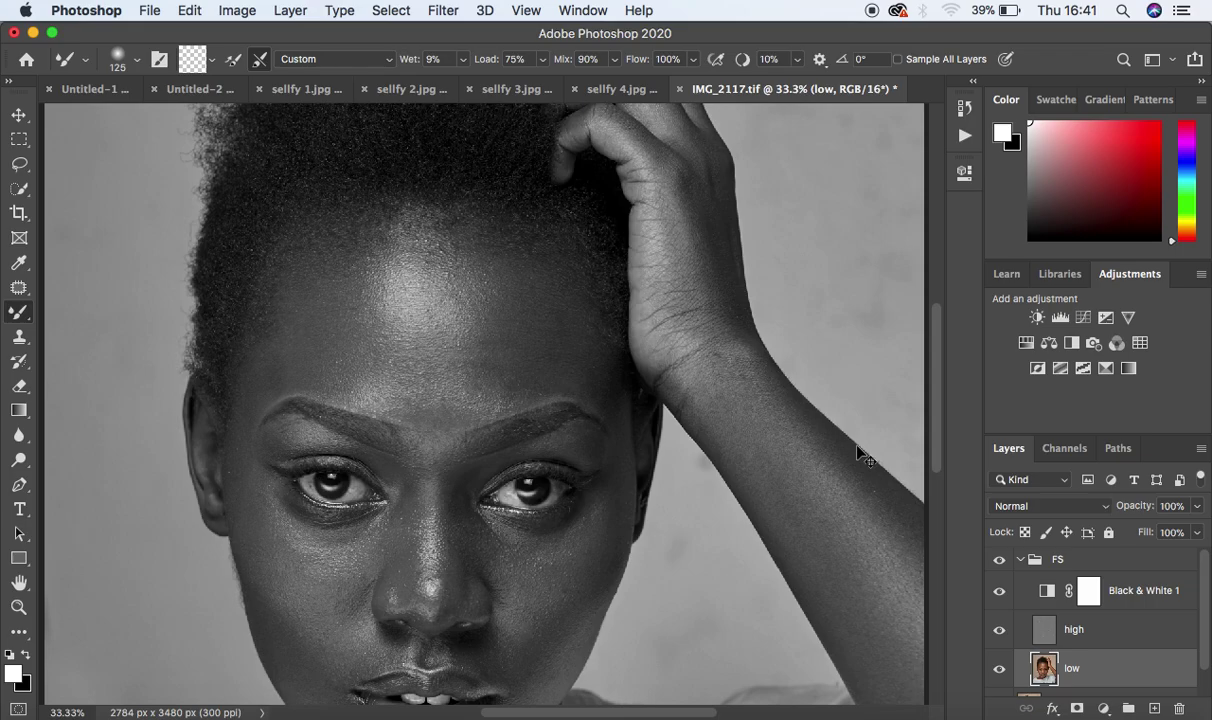
pyautogui.press('super+minus')
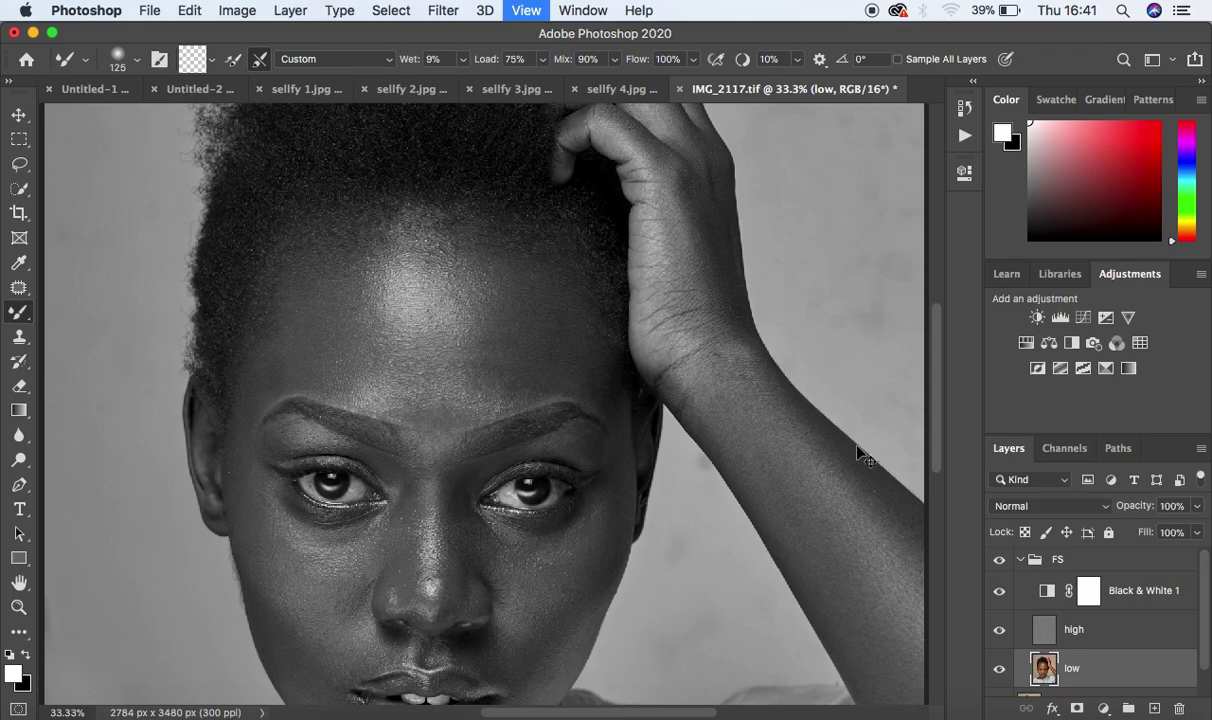
pyautogui.moveTo(938, 416); pyautogui.dragTo(938, 435)
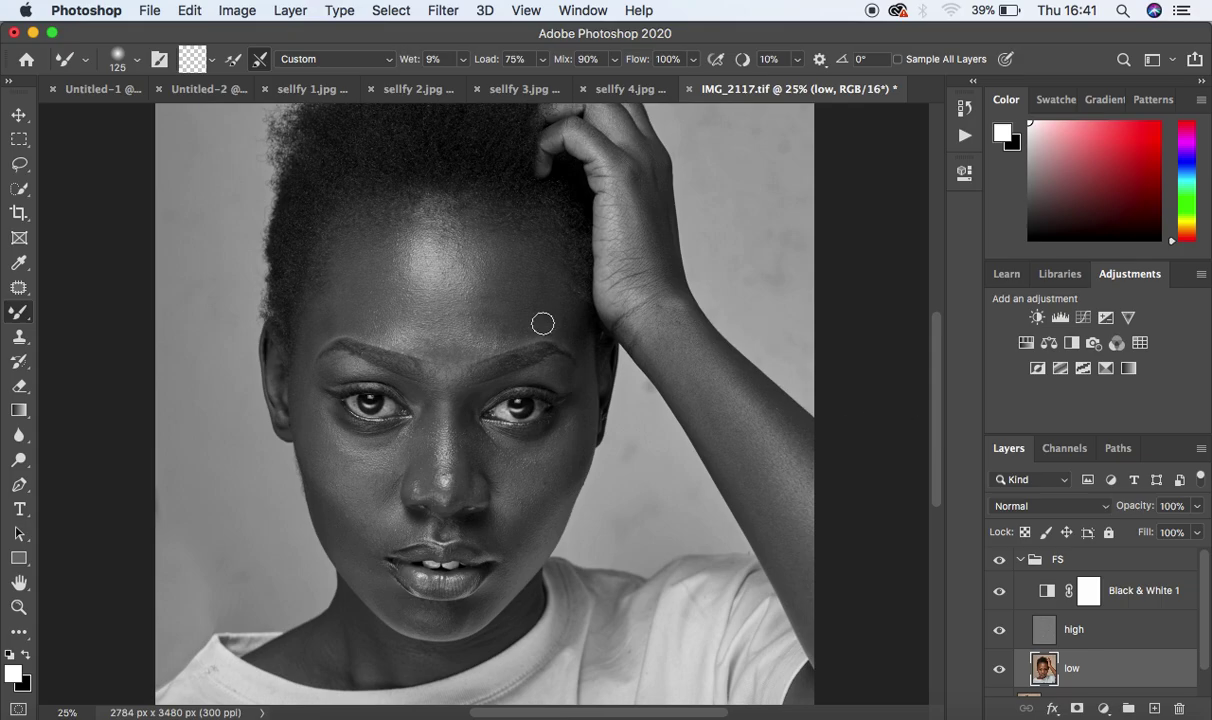
pyautogui.press(']')
pyautogui.press(']')
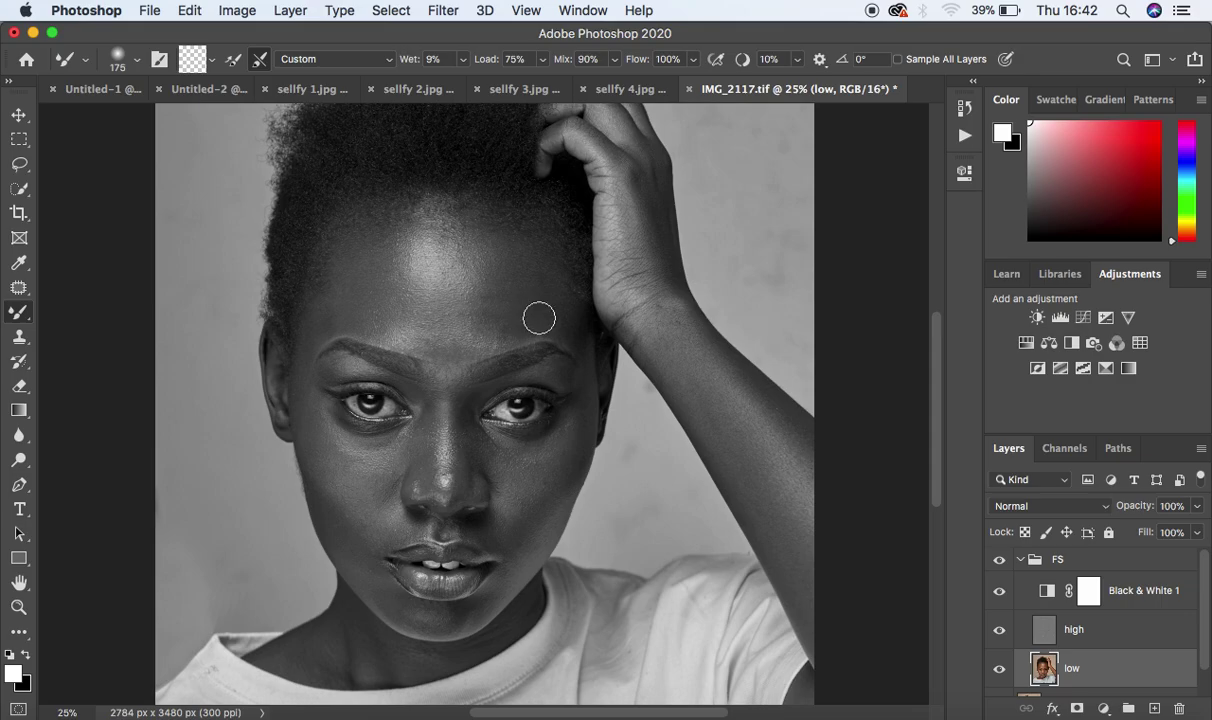
pyautogui.press('super+equal')
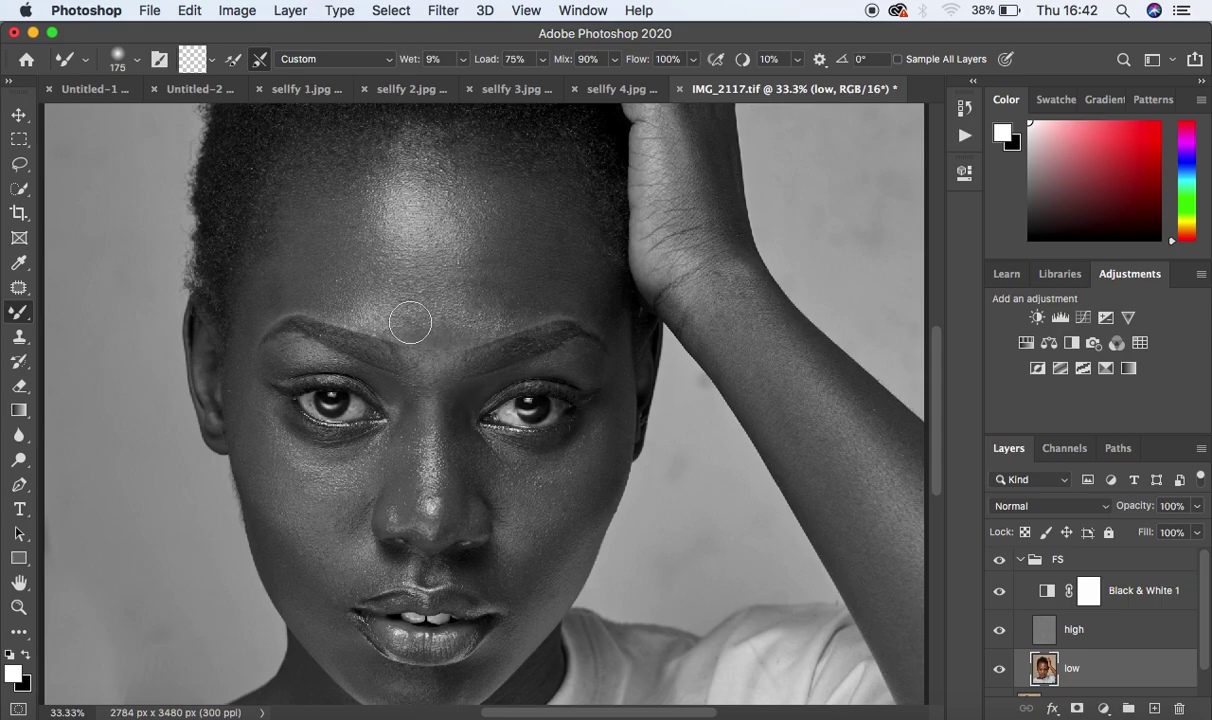
pyautogui.moveTo(443, 335)
pyautogui.mouseDown()
pyautogui.moveTo(412, 330)
pyautogui.moveTo(429, 318)
pyautogui.moveTo(448, 324)
pyautogui.moveTo(450, 345)
pyautogui.moveTo(425, 346)
pyautogui.moveTo(408, 329)
pyautogui.moveTo(439, 332)
pyautogui.moveTo(413, 332)
pyautogui.moveTo(428, 326)
pyautogui.moveTo(395, 287)
pyautogui.moveTo(415, 286)
pyautogui.moveTo(410, 298)
pyautogui.moveTo(396, 290)
pyautogui.moveTo(491, 294)
pyautogui.moveTo(500, 301)
pyautogui.mouseUp()
pyautogui.press('super+minus')
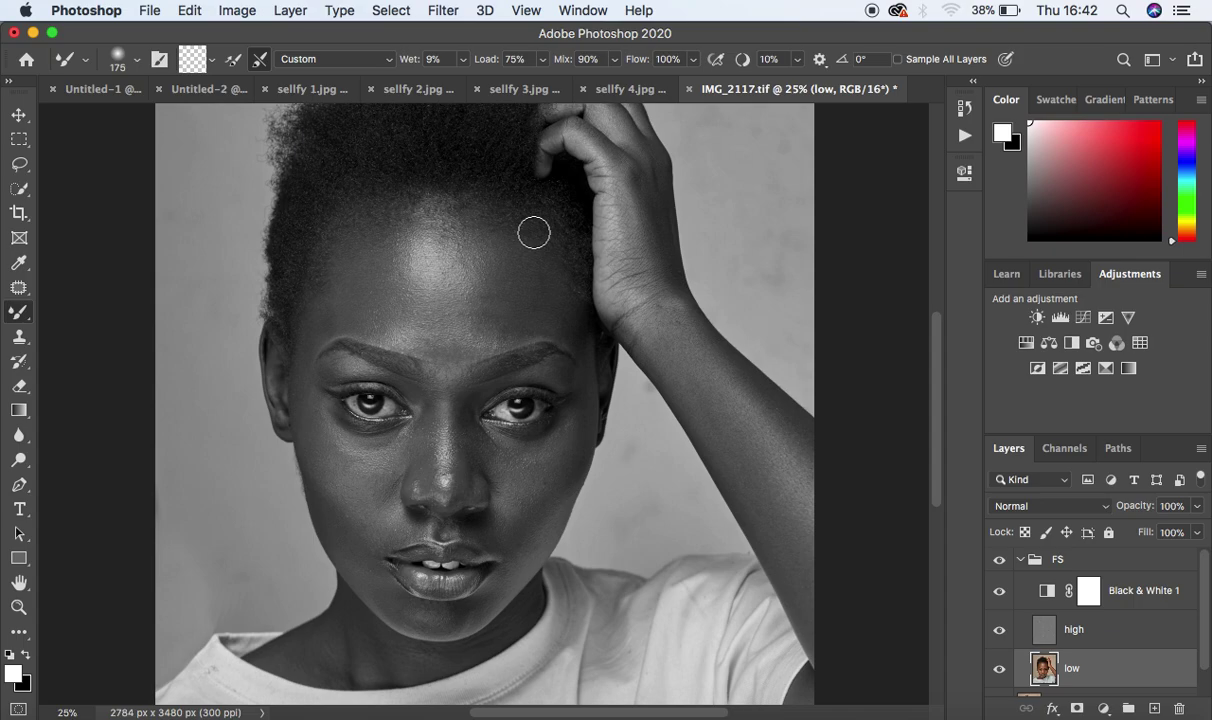
# Enlarge the Mixer Brush to 200 and smooth the tonal transitions along both sides of the forehead on the low layer.
pyautogui.press(']')
pyautogui.press(']')
pyautogui.press(']')
pyautogui.press(']')
pyautogui.press(']')
pyautogui.press('[')
pyautogui.press('[')
pyautogui.press('[')
pyautogui.press(']')
pyautogui.press('[')
pyautogui.press('[')
pyautogui.press('[')
pyautogui.press('[')
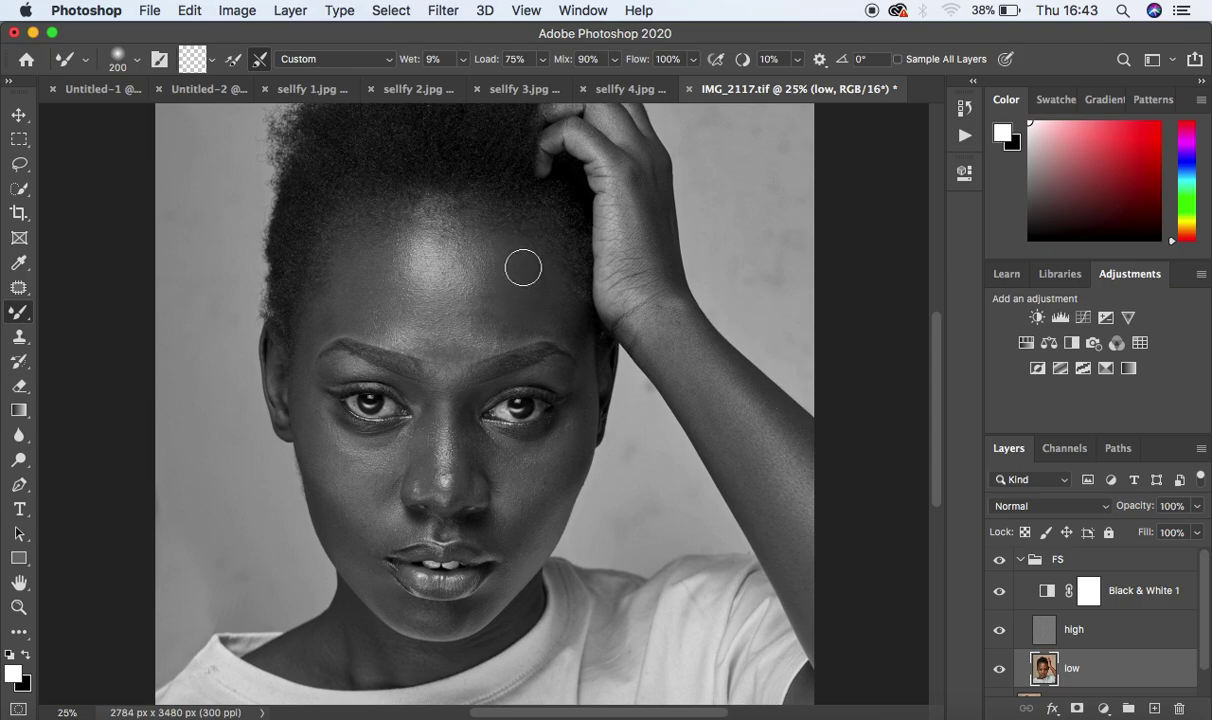
pyautogui.press(']')
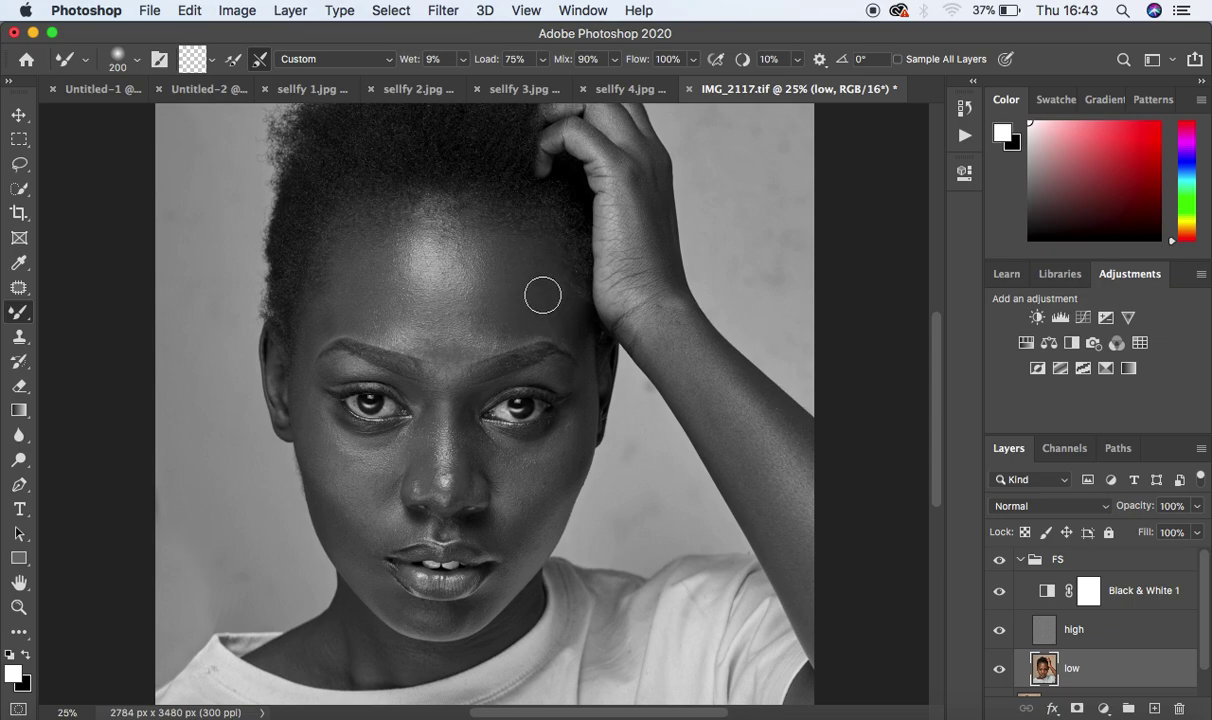
pyautogui.moveTo(519, 285)
pyautogui.mouseDown()
pyautogui.moveTo(481, 338)
pyautogui.moveTo(494, 331)
pyautogui.moveTo(500, 250)
pyautogui.moveTo(541, 279)
pyautogui.moveTo(527, 311)
pyautogui.moveTo(551, 329)
pyautogui.moveTo(549, 284)
pyautogui.moveTo(533, 298)
pyautogui.moveTo(487, 239)
pyautogui.moveTo(462, 262)
pyautogui.mouseUp()
pyautogui.press('[')
pyautogui.press('[')
pyautogui.click(341, 303)
pyautogui.moveTo(338, 296); pyautogui.dragTo(312, 328)
pyautogui.moveTo(335, 313)
pyautogui.mouseDown()
pyautogui.moveTo(322, 322)
pyautogui.moveTo(346, 260)
pyautogui.moveTo(354, 292)
pyautogui.moveTo(368, 270)
pyautogui.moveTo(379, 289)
pyautogui.moveTo(381, 260)
pyautogui.moveTo(381, 319)
pyautogui.moveTo(398, 328)
pyautogui.moveTo(382, 230)
pyautogui.mouseUp()
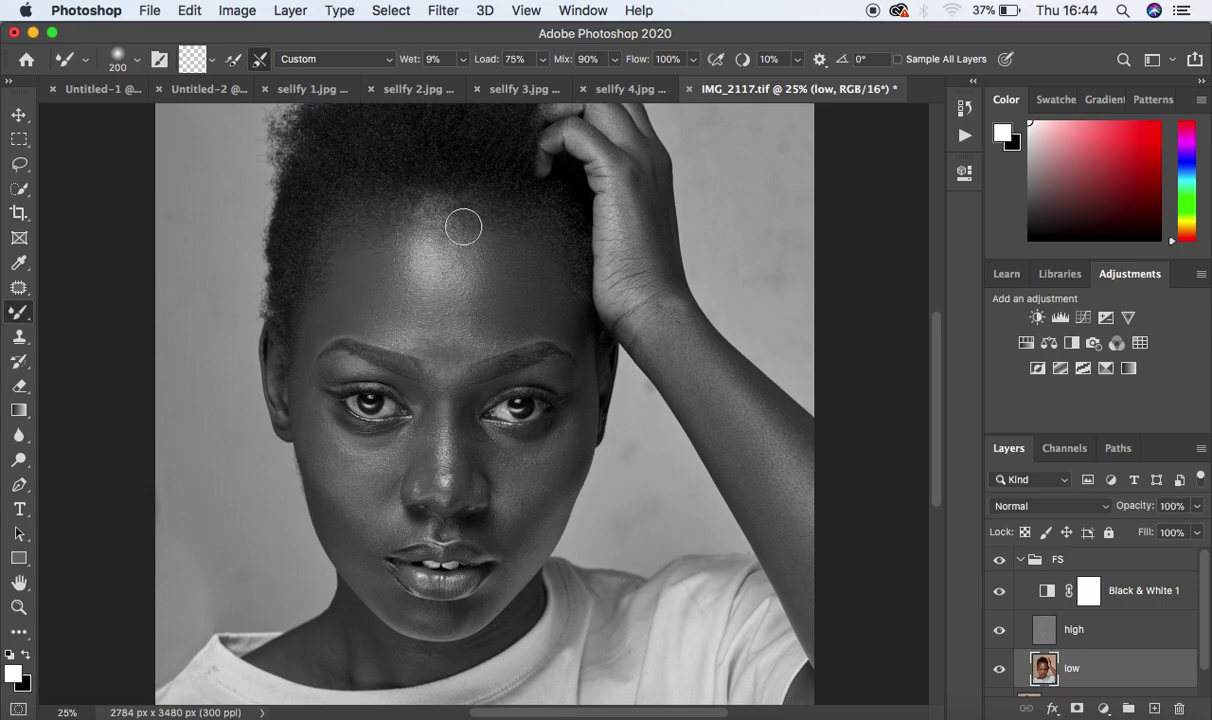
# Blend the edges of the central forehead highlight on the low layer with the Mixer Brush at sizes 150 and 200.
pyautogui.press('[')
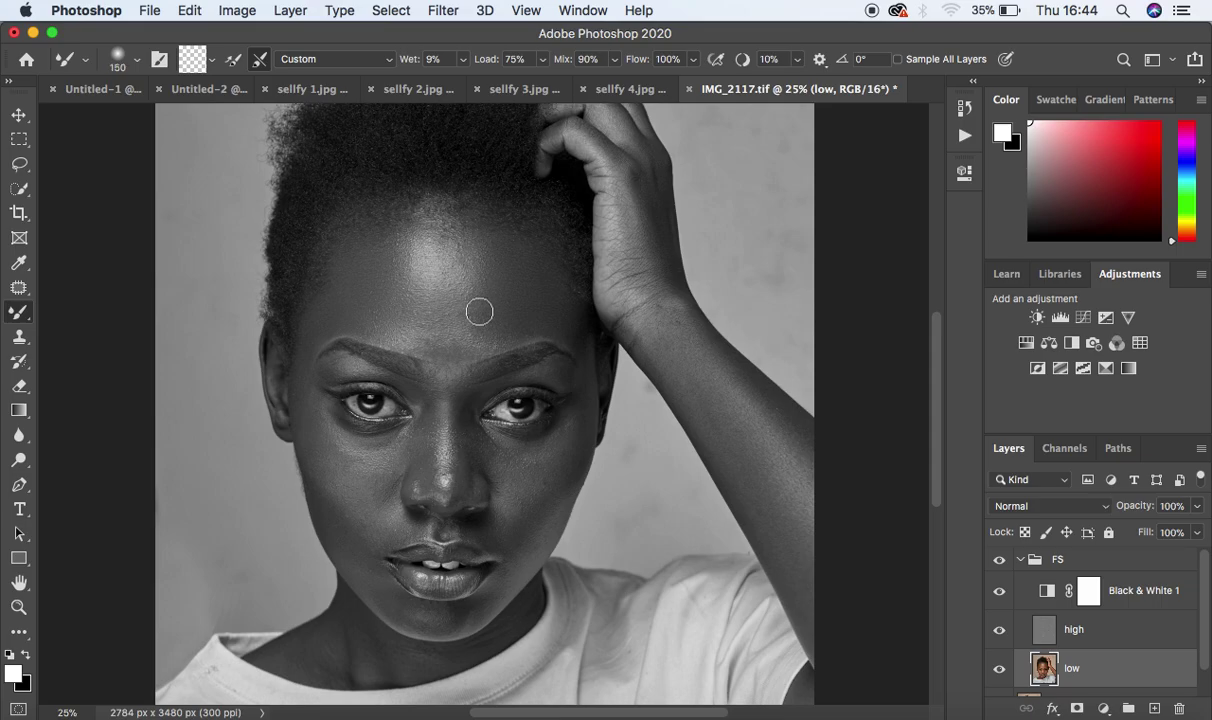
pyautogui.moveTo(473, 294)
pyautogui.mouseDown()
pyautogui.moveTo(457, 235)
pyautogui.moveTo(406, 241)
pyautogui.moveTo(441, 235)
pyautogui.moveTo(411, 240)
pyautogui.moveTo(413, 266)
pyautogui.mouseUp()
pyautogui.press(']')
pyautogui.moveTo(473, 328)
pyautogui.mouseDown()
pyautogui.moveTo(442, 341)
pyautogui.moveTo(464, 333)
pyautogui.moveTo(389, 314)
pyautogui.moveTo(416, 330)
pyautogui.moveTo(402, 331)
pyautogui.moveTo(437, 337)
pyautogui.moveTo(486, 319)
pyautogui.moveTo(457, 336)
pyautogui.moveTo(473, 331)
pyautogui.moveTo(376, 315)
pyautogui.moveTo(434, 335)
pyautogui.moveTo(492, 326)
pyautogui.moveTo(391, 322)
pyautogui.moveTo(436, 327)
pyautogui.mouseUp()
pyautogui.moveTo(433, 265)
pyautogui.mouseDown()
pyautogui.moveTo(453, 242)
pyautogui.moveTo(413, 238)
pyautogui.moveTo(408, 268)
pyautogui.moveTo(431, 284)
pyautogui.moveTo(486, 263)
pyautogui.moveTo(485, 252)
pyautogui.moveTo(481, 291)
pyautogui.mouseUp()
pyautogui.moveTo(452, 247)
pyautogui.mouseDown()
pyautogui.moveTo(406, 243)
pyautogui.moveTo(411, 265)
pyautogui.moveTo(387, 281)
pyautogui.moveTo(420, 330)
pyautogui.moveTo(485, 320)
pyautogui.moveTo(481, 292)
pyautogui.moveTo(473, 304)
pyautogui.mouseUp()
# Hide the Black & White adjustment and toggle the FS group's visibility to compare the forehead before and after retouching at several magnifications.
pyautogui.click(999, 591)
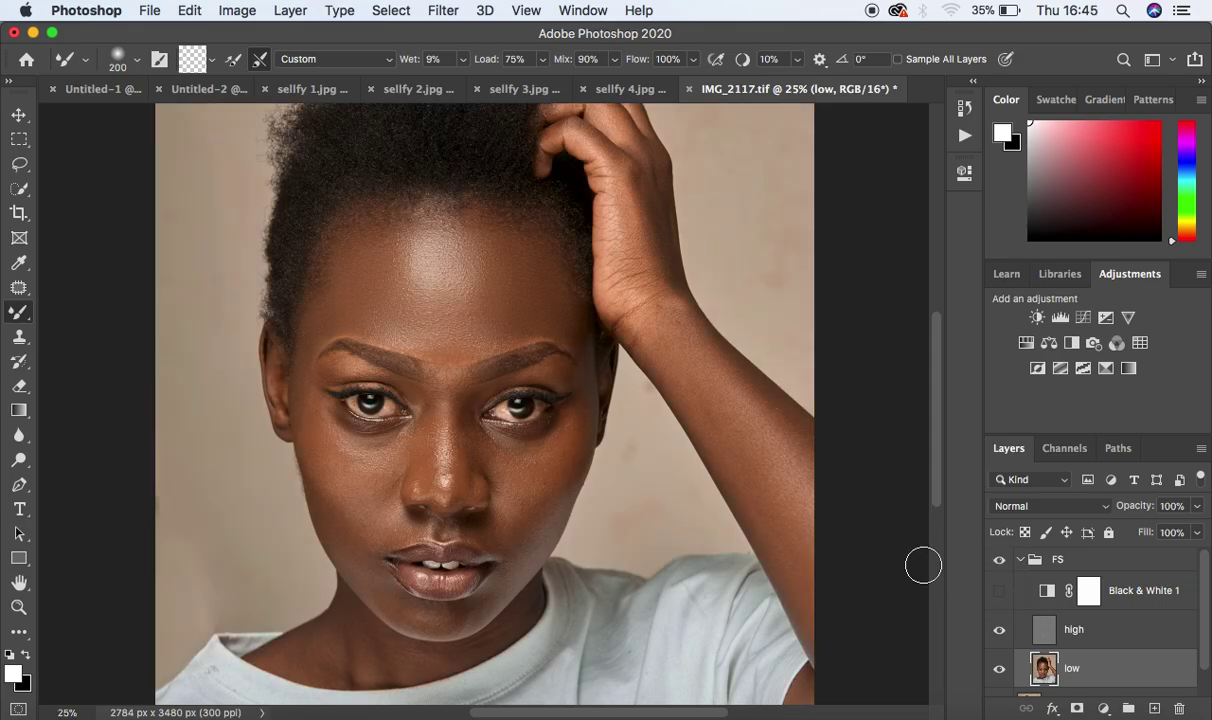
pyautogui.click(1000, 562)
pyautogui.click(1000, 562)
pyautogui.click(1001, 563)
pyautogui.click(1000, 562)
pyautogui.click(1000, 562)
pyautogui.click(1000, 562)
pyautogui.click(1000, 562)
pyautogui.click(1000, 562)
pyautogui.click(1000, 562)
pyautogui.click(1000, 562)
pyautogui.press('super+plus')
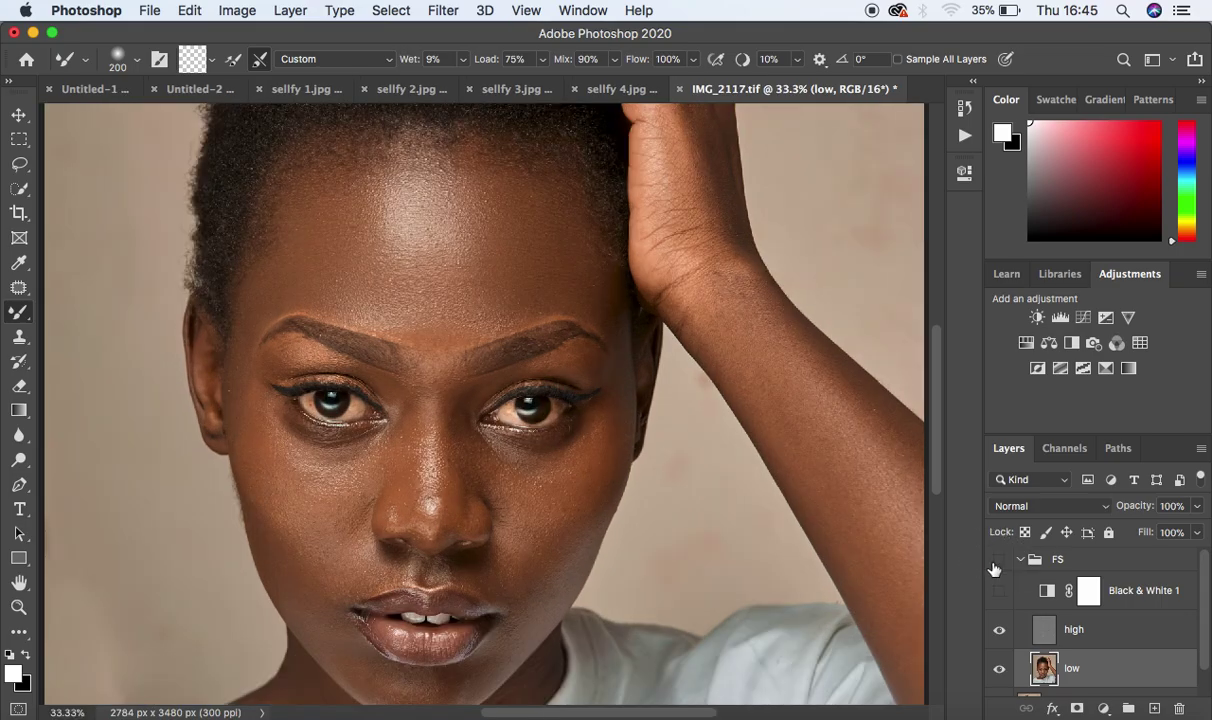
pyautogui.click(996, 564)
pyautogui.click(996, 564)
pyautogui.click(996, 564)
pyautogui.click(996, 564)
pyautogui.click(996, 564)
pyautogui.click(996, 564)
pyautogui.click(996, 564)
pyautogui.press('super+minus')
pyautogui.press('super+minus')
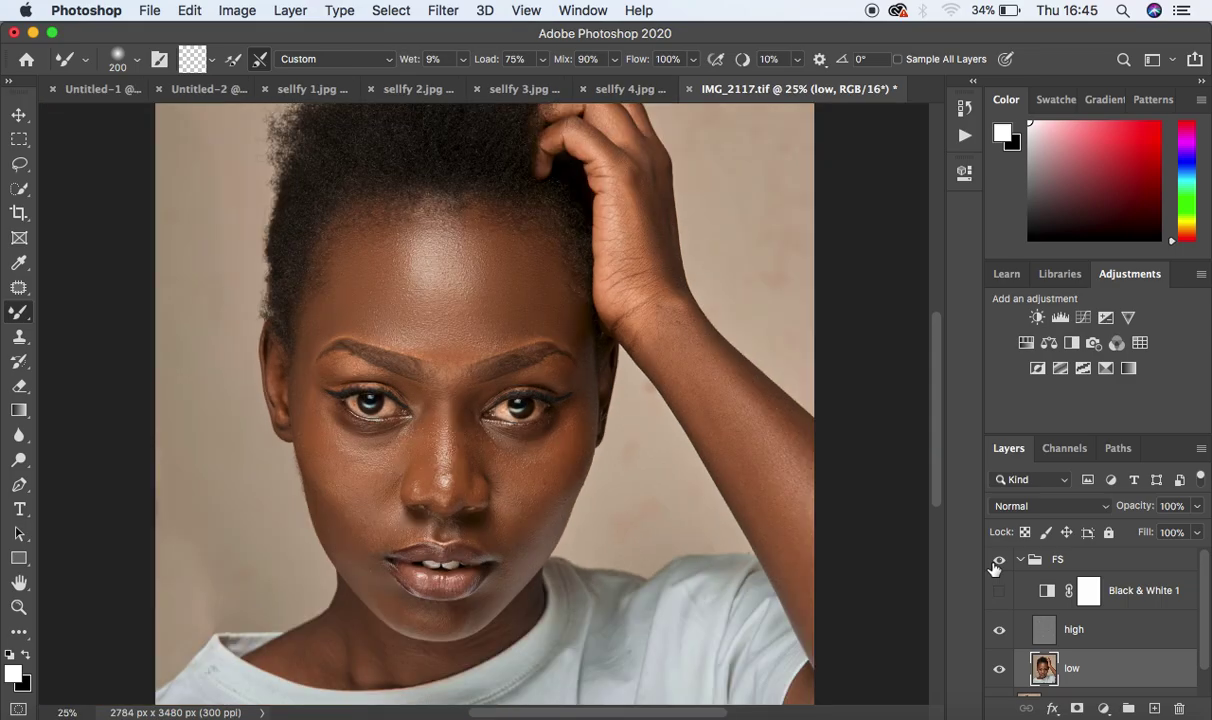
pyautogui.click(996, 564)
pyautogui.click(996, 564)
pyautogui.click(998, 564)
pyautogui.click(998, 564)
pyautogui.click(998, 564)
pyautogui.click(998, 564)
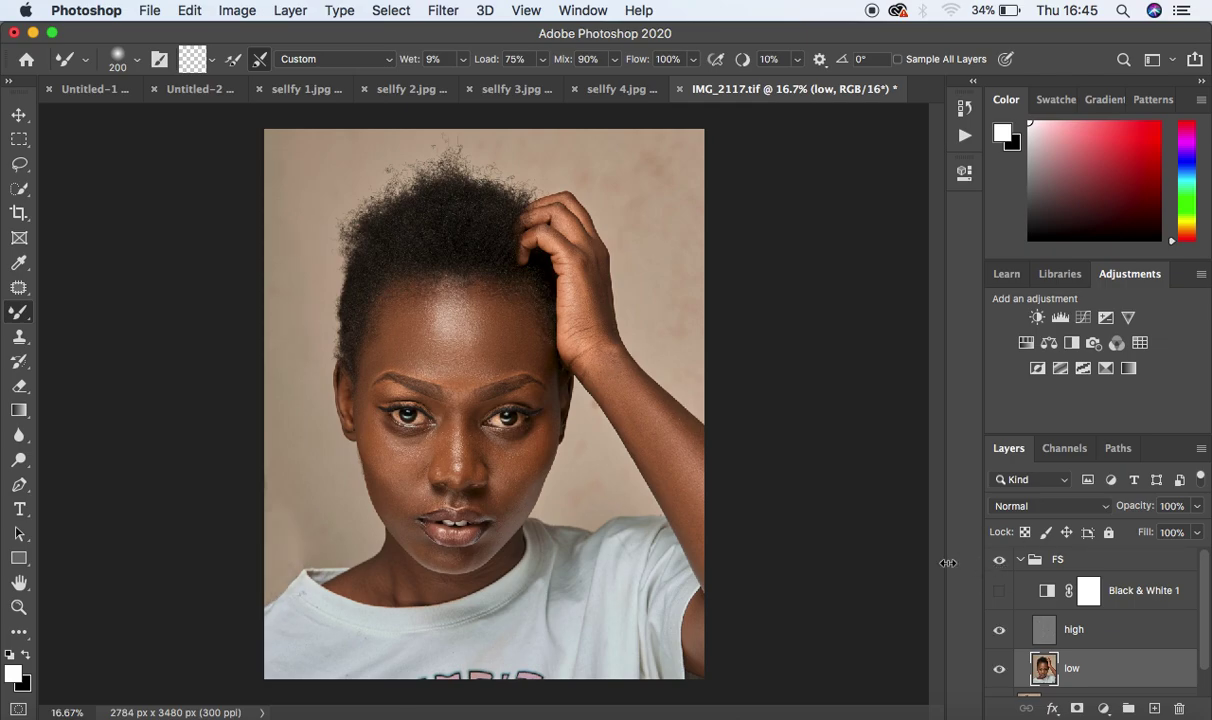
pyautogui.press('super+plus')
pyautogui.press('super+plus')
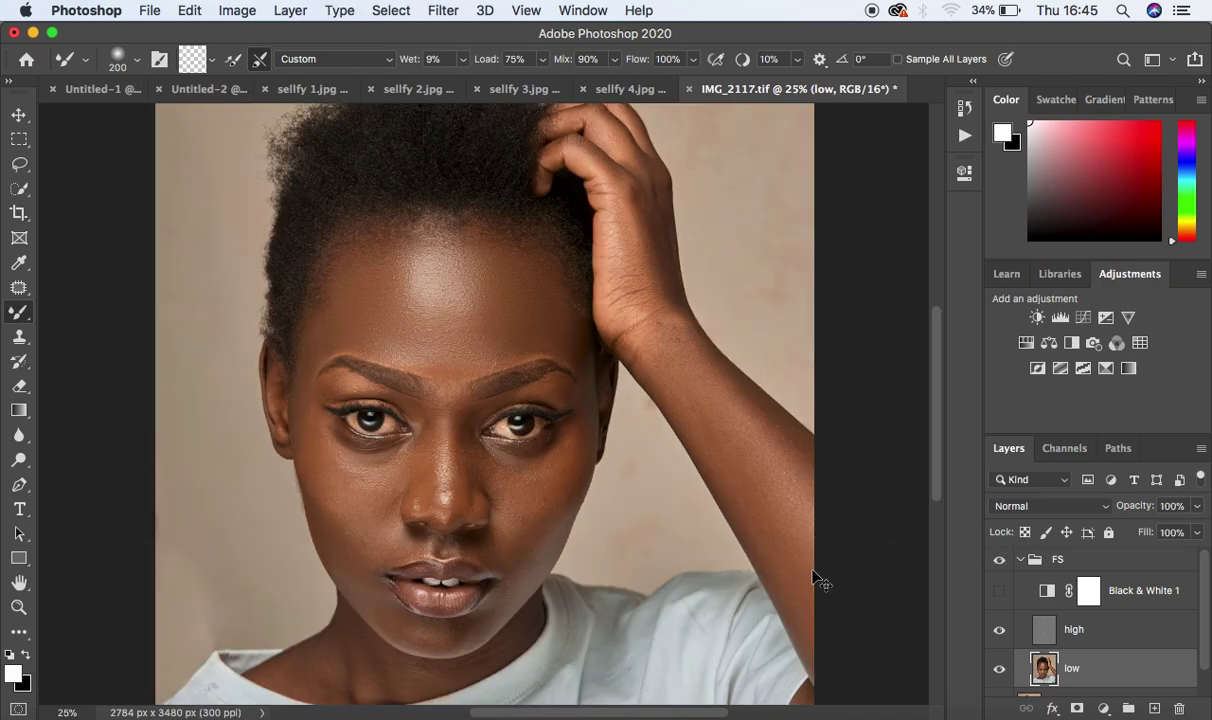
# Show the Black & White adjustment, set the Mixer Brush size to 125, and blend the outer cheek nearest the raised arm on the low layer.
pyautogui.click(998, 592)
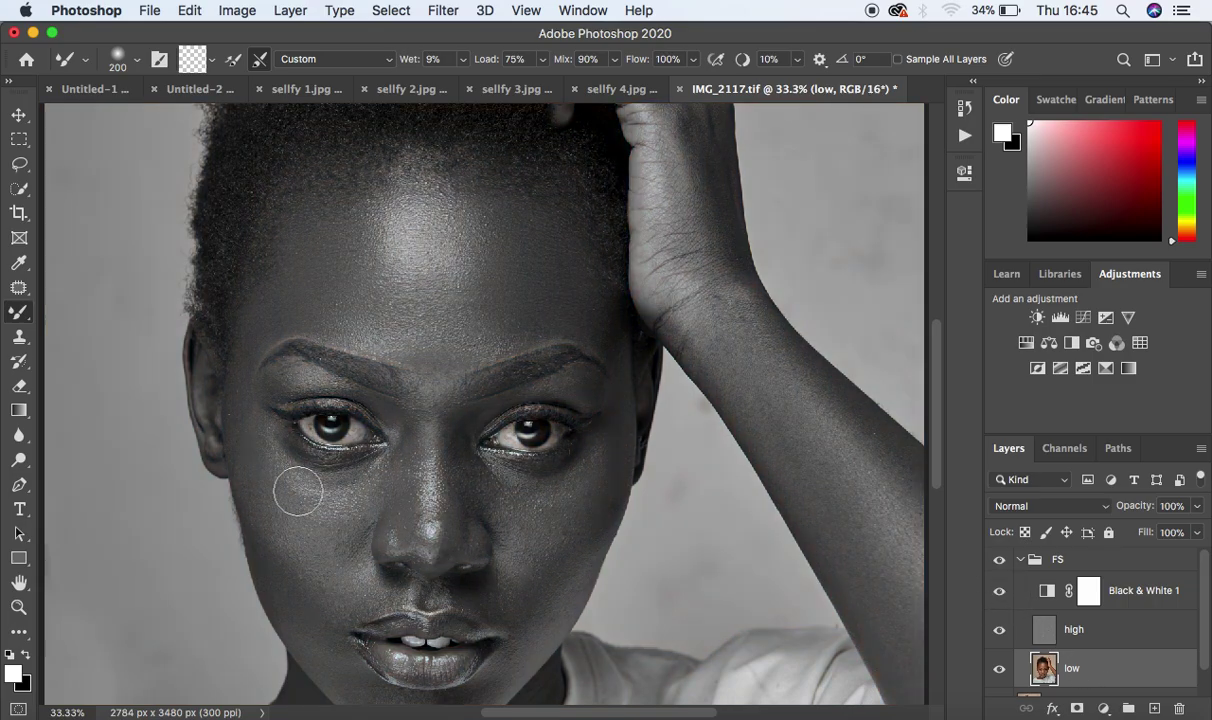
pyautogui.press('[')
pyautogui.press('[')
pyautogui.press('[')
pyautogui.press('[')
pyautogui.press(']')
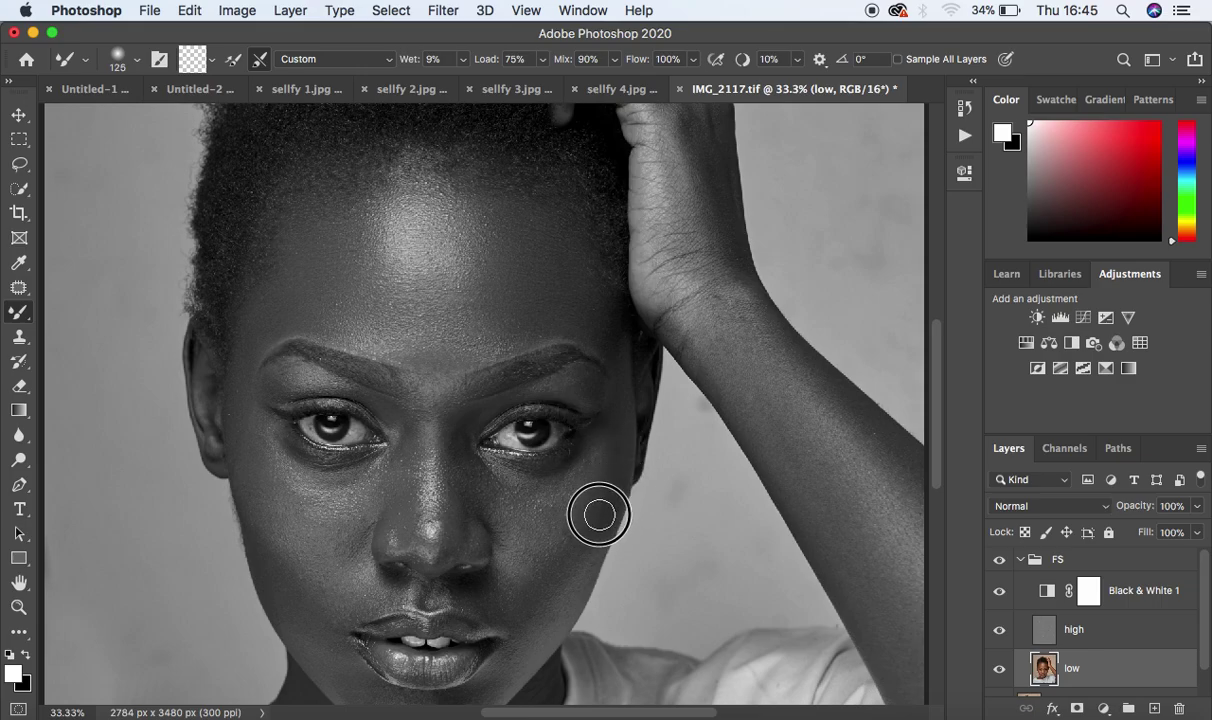
pyautogui.moveTo(590, 532)
pyautogui.mouseDown()
pyautogui.moveTo(605, 497)
pyautogui.moveTo(546, 610)
pyautogui.moveTo(595, 505)
pyautogui.moveTo(545, 603)
pyautogui.moveTo(607, 486)
pyautogui.mouseUp()
pyautogui.click(619, 455)
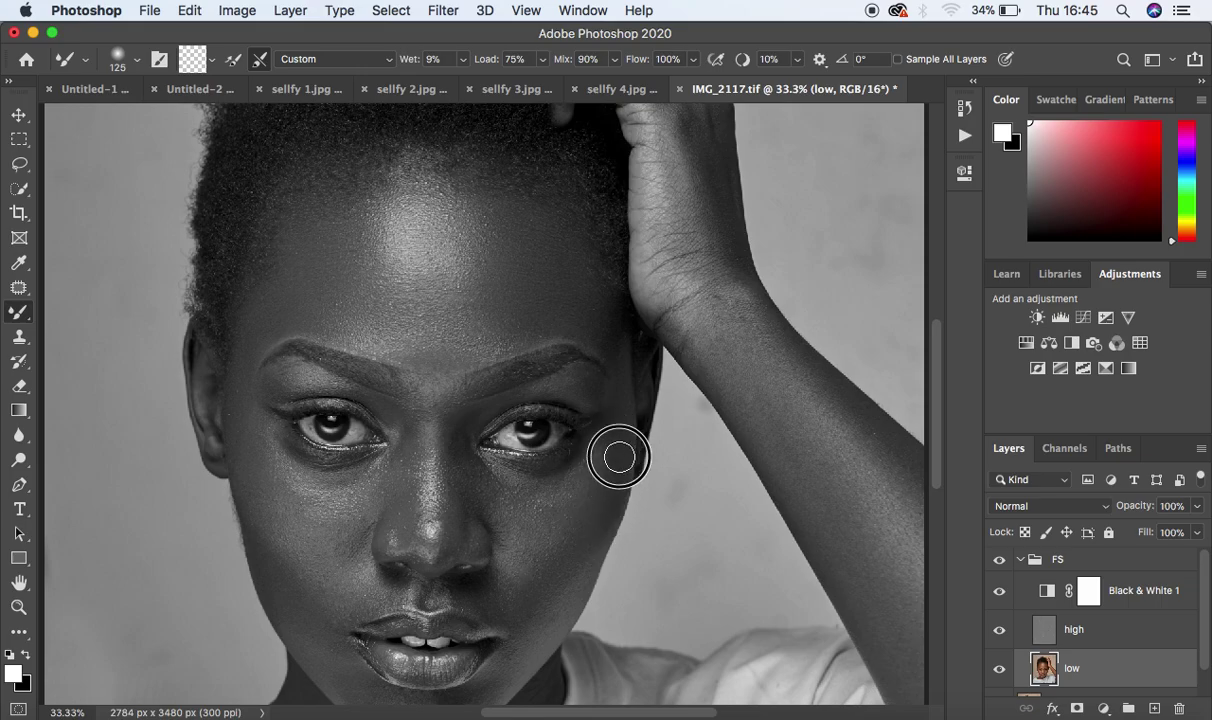
# Smooth the tones across both cheeks and up the jawline towards the ear opposite the raised arm, using the Mixer Brush on the low layer.
pyautogui.moveTo(287, 534)
pyautogui.mouseDown()
pyautogui.moveTo(262, 500)
pyautogui.moveTo(262, 519)
pyautogui.moveTo(257, 495)
pyautogui.moveTo(311, 573)
pyautogui.moveTo(273, 568)
pyautogui.moveTo(298, 609)
pyautogui.moveTo(266, 555)
pyautogui.mouseUp()
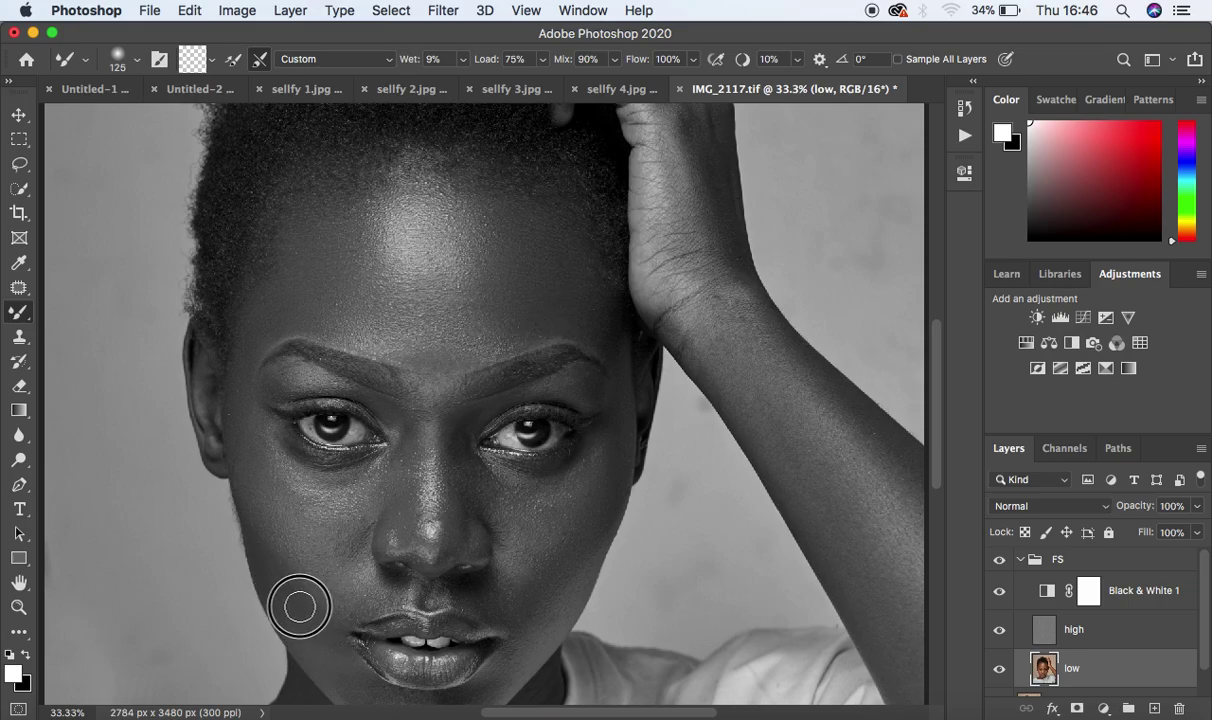
pyautogui.moveTo(293, 581)
pyautogui.mouseDown()
pyautogui.moveTo(265, 549)
pyautogui.moveTo(242, 482)
pyautogui.moveTo(272, 526)
pyautogui.moveTo(241, 444)
pyautogui.mouseUp()
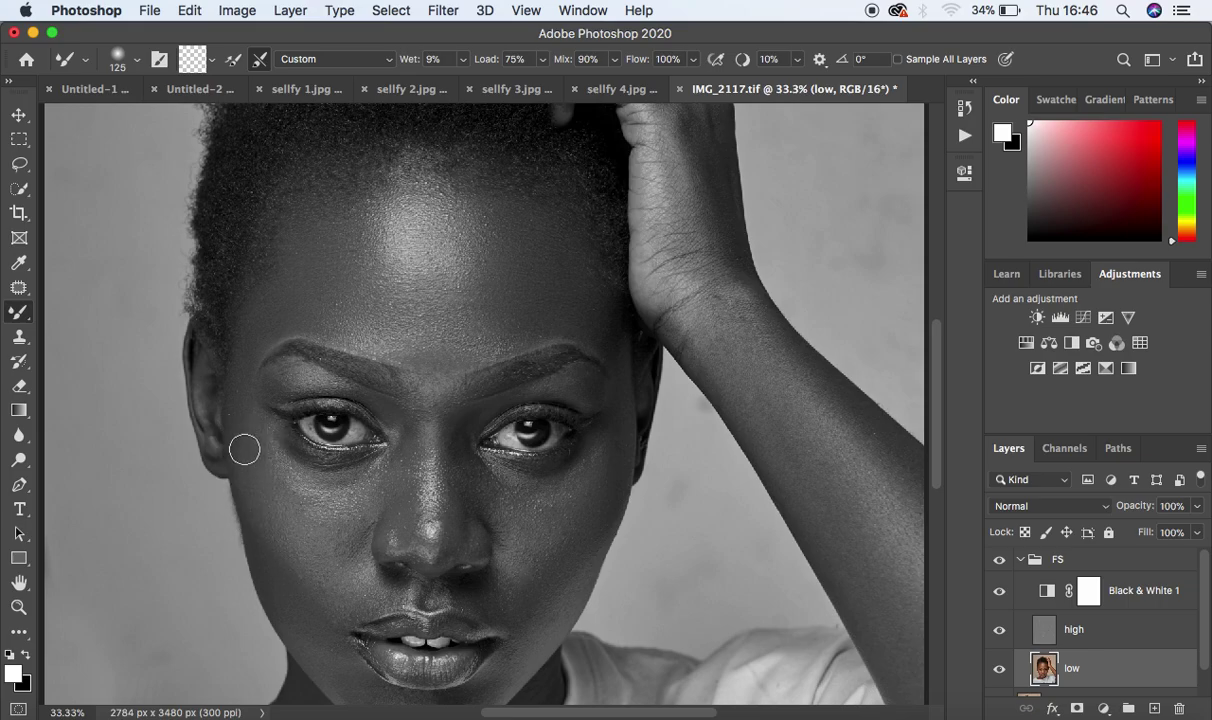
pyautogui.moveTo(289, 530)
pyautogui.mouseDown()
pyautogui.moveTo(332, 594)
pyautogui.moveTo(308, 555)
pyautogui.mouseUp()
pyautogui.moveTo(564, 509); pyautogui.dragTo(542, 547)
pyautogui.moveTo(604, 498)
pyautogui.mouseDown()
pyautogui.moveTo(563, 533)
pyautogui.moveTo(565, 511)
pyautogui.mouseUp()
# Raise the Reds slightly in the Black & White adjustment, and blend the cheek on the raised-arm side on the low layer.
pyautogui.doubleClick(1047, 594)
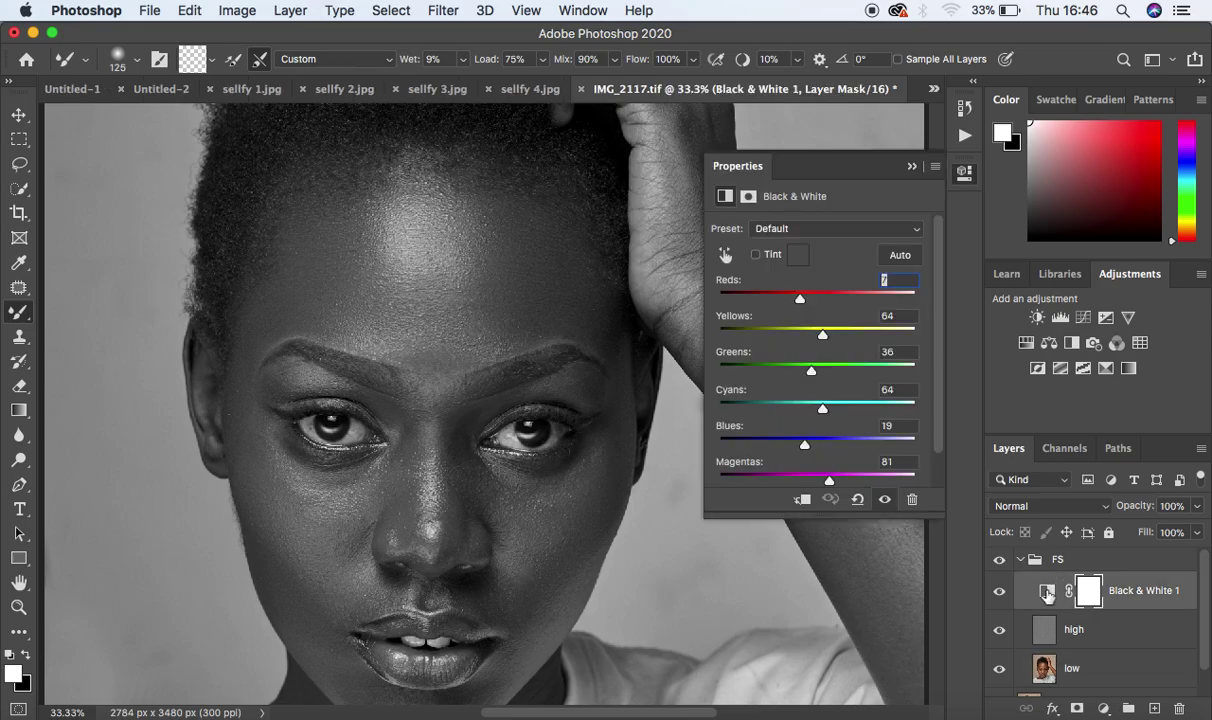
pyautogui.moveTo(803, 302); pyautogui.dragTo(805, 302)
pyautogui.click(911, 167)
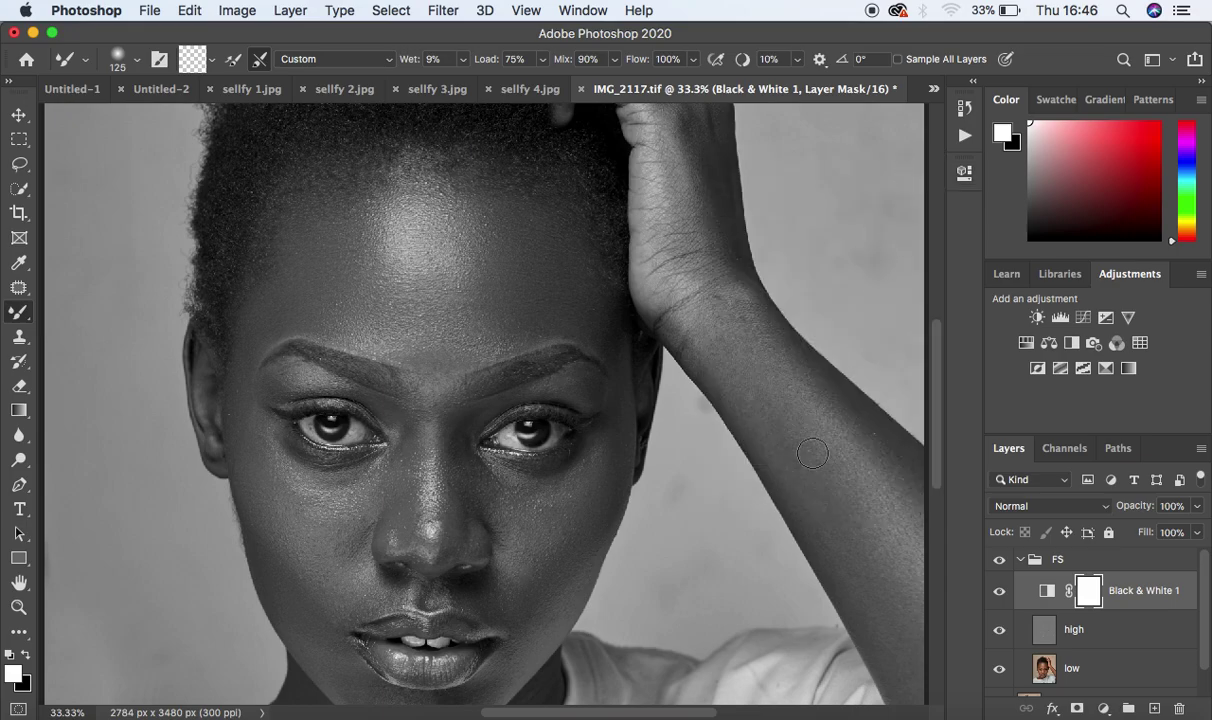
pyautogui.click(1066, 672)
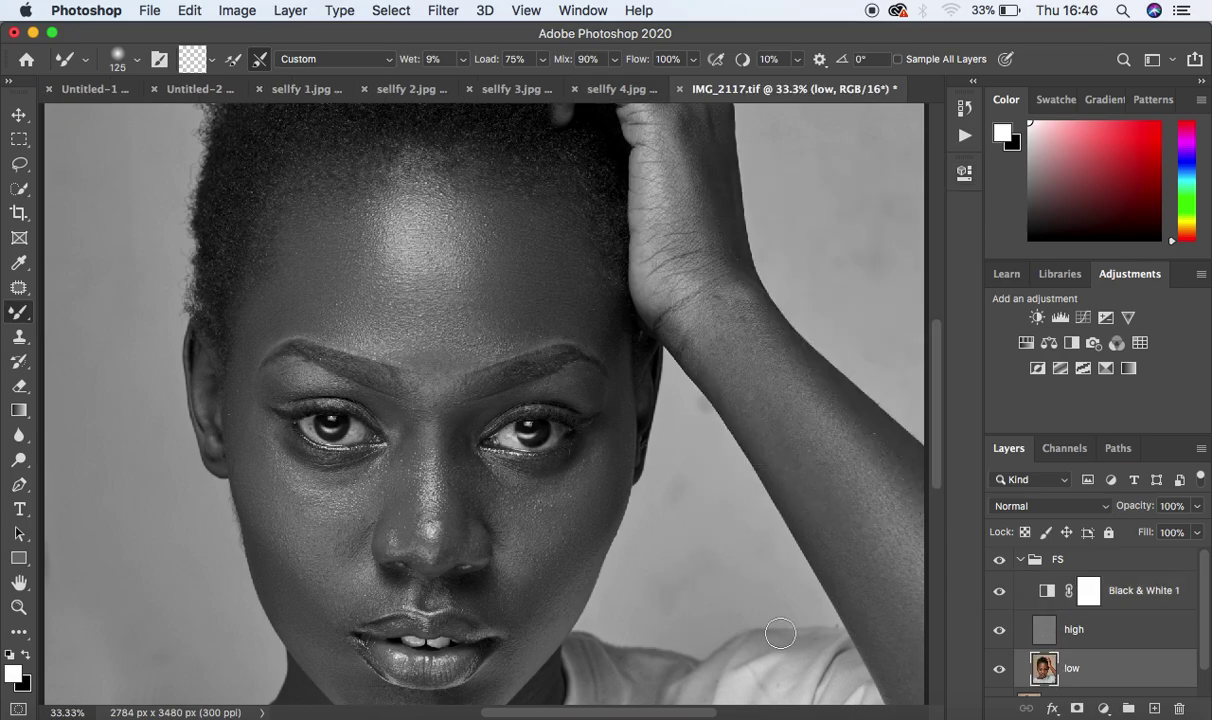
pyautogui.moveTo(577, 574)
pyautogui.mouseDown()
pyautogui.moveTo(576, 543)
pyautogui.moveTo(550, 571)
pyautogui.moveTo(590, 521)
pyautogui.moveTo(581, 533)
pyautogui.moveTo(615, 449)
pyautogui.moveTo(529, 518)
pyautogui.moveTo(561, 492)
pyautogui.mouseUp()
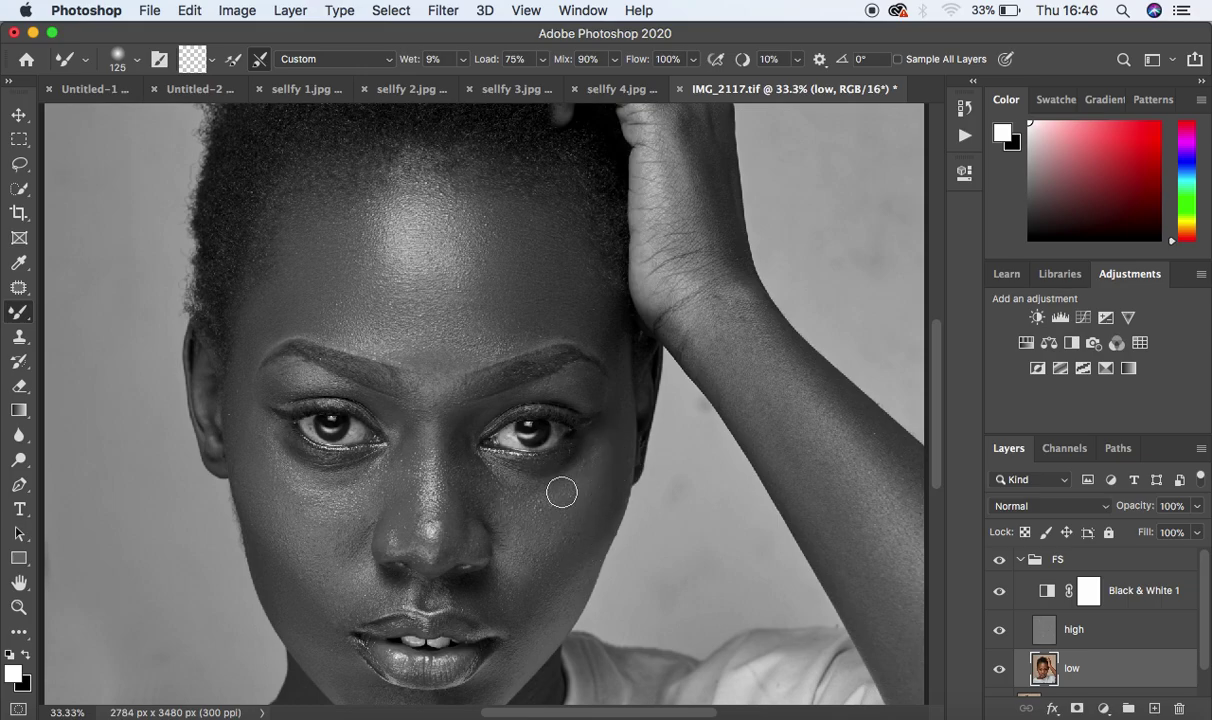
# Hide the Black & White adjustment and toggle the FS group's visibility to compare the cheeks before and after blending.
pyautogui.click(999, 591)
pyautogui.click(998, 560)
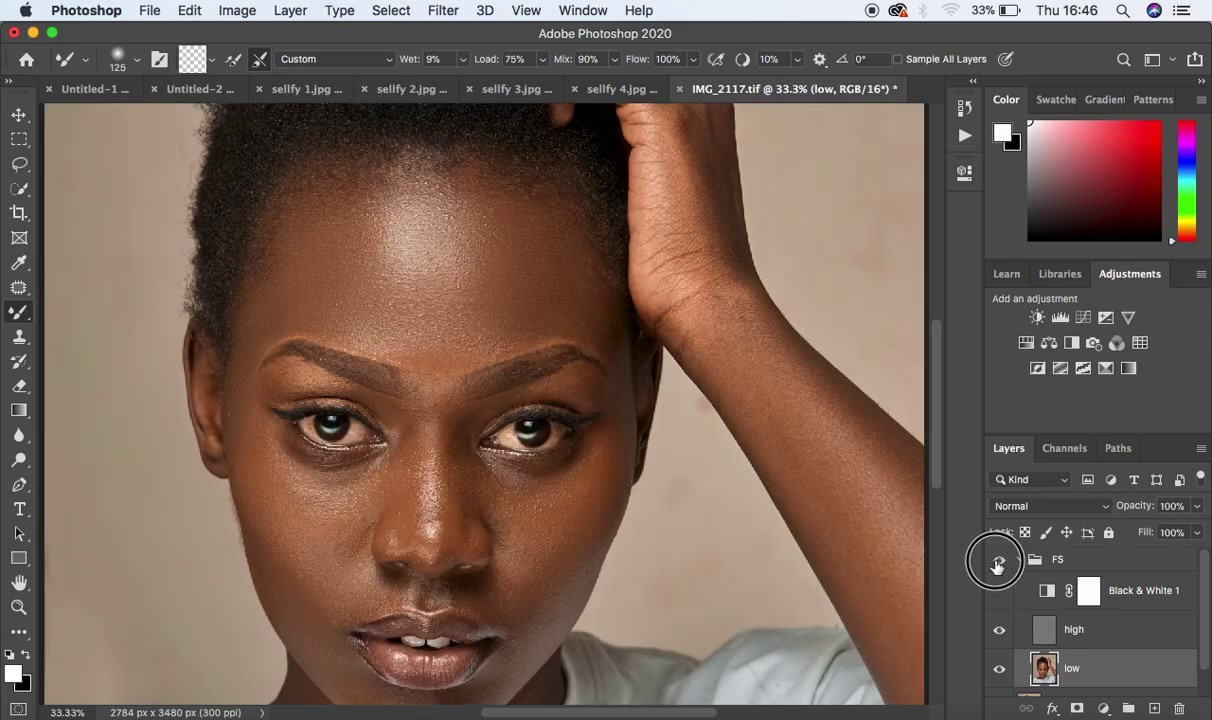
pyautogui.click(998, 560)
pyautogui.click(998, 562)
pyautogui.click(998, 562)
pyautogui.click(998, 562)
pyautogui.click(998, 562)
pyautogui.click(998, 562)
pyautogui.click(998, 562)
# Show the Black & White adjustment, reduce the Mixer Brush size to 90, and blend the skin from the inner eye corner along the nose.
pyautogui.click(999, 590)
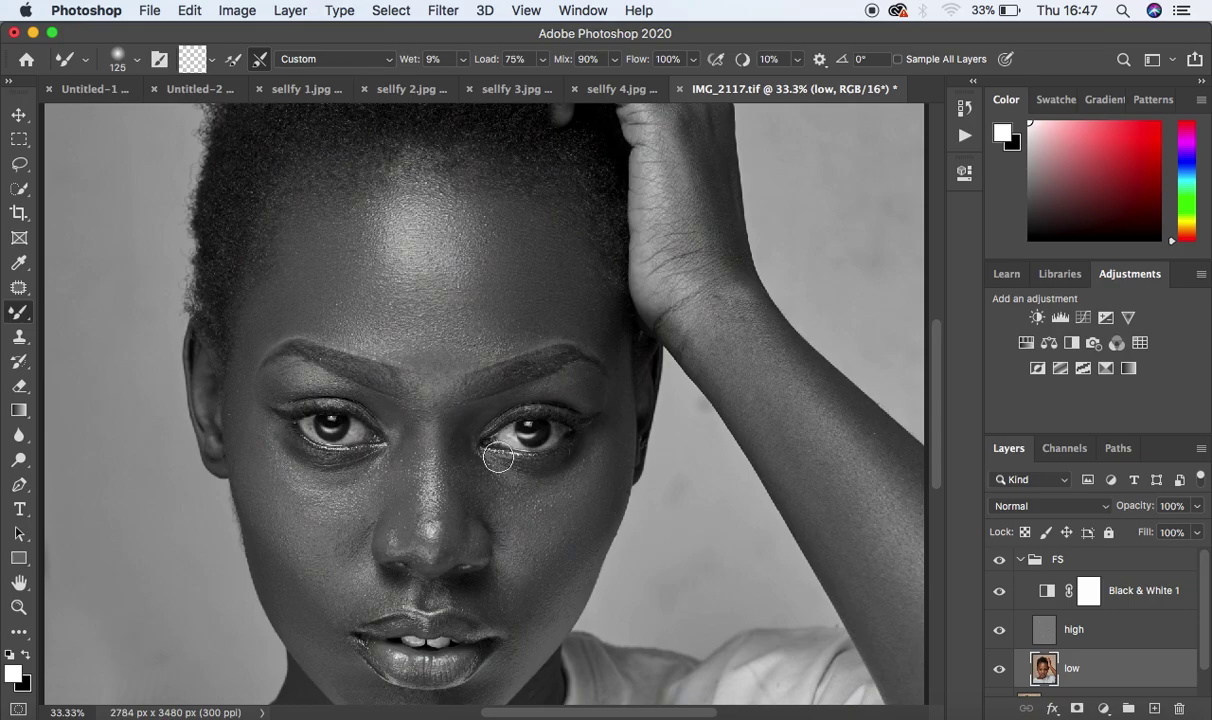
pyautogui.press('[')
pyautogui.press(']')
pyautogui.press(']')
pyautogui.moveTo(460, 440)
pyautogui.mouseDown()
pyautogui.moveTo(452, 552)
pyautogui.moveTo(457, 479)
pyautogui.moveTo(460, 503)
pyautogui.moveTo(407, 469)
pyautogui.moveTo(406, 479)
pyautogui.moveTo(406, 446)
pyautogui.moveTo(401, 524)
pyautogui.mouseUp()
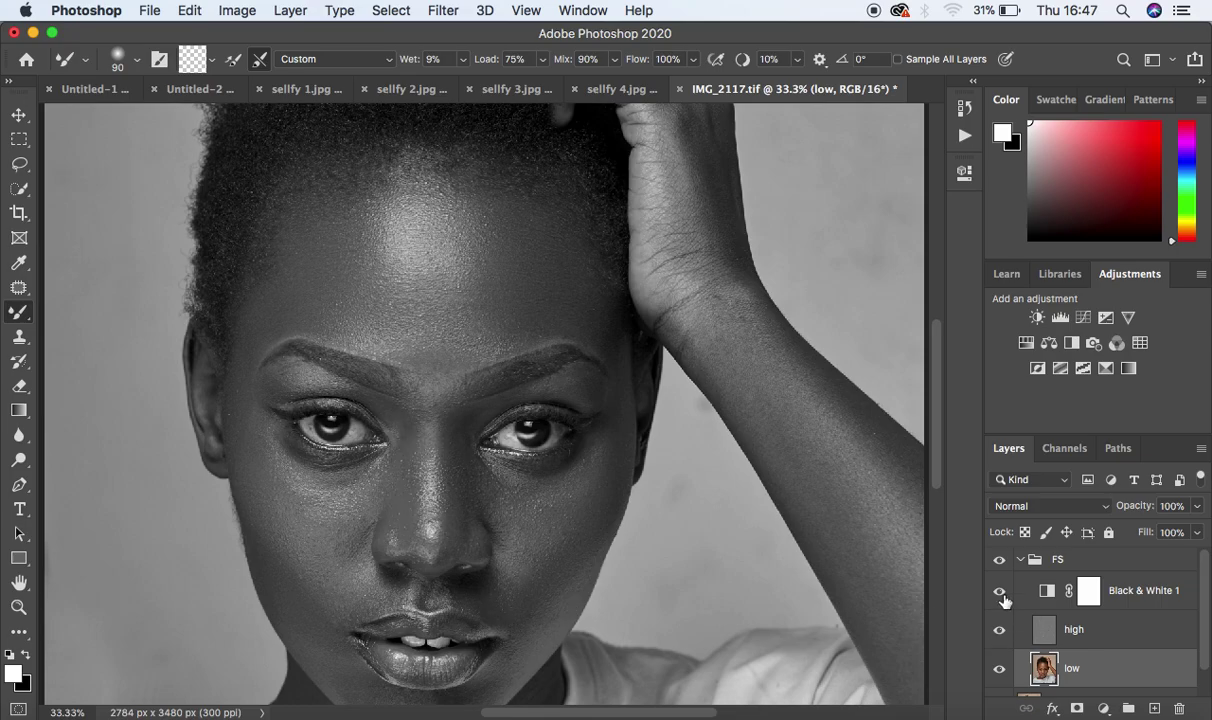
# Hide the Black & White adjustment and toggle the FS group's visibility at 25% zoom to compare the whole face before and after retouching.
pyautogui.press('super+minus')
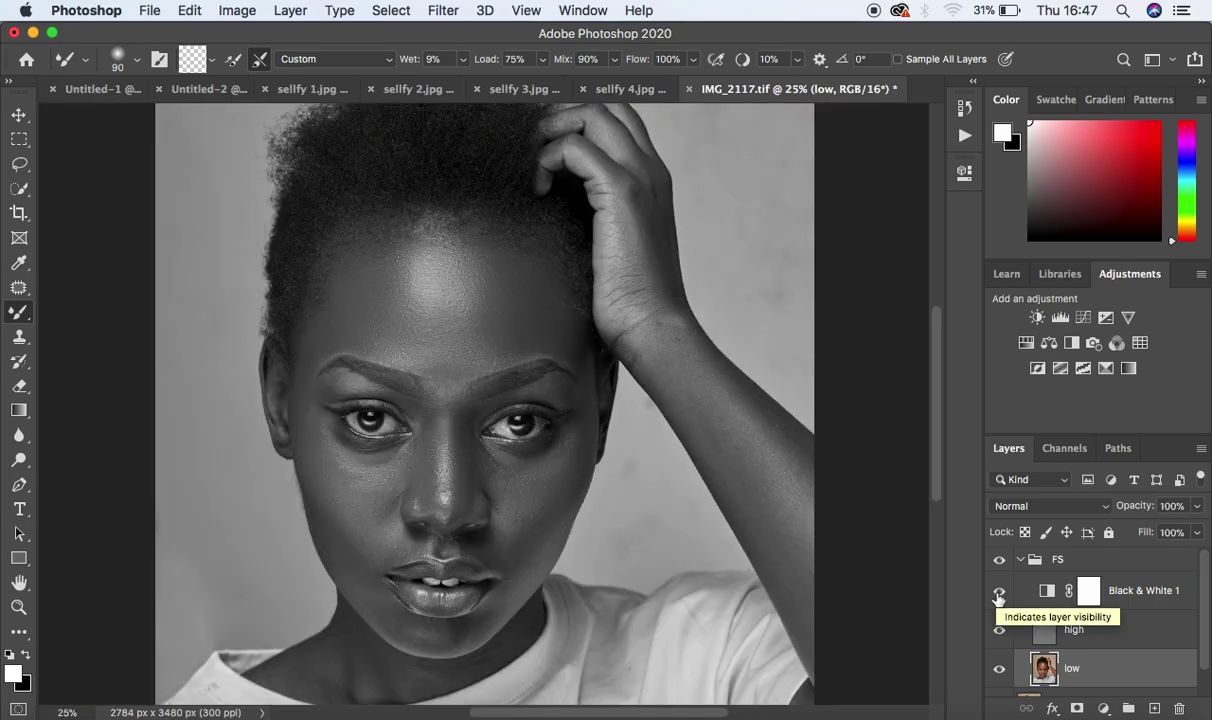
pyautogui.click(998, 592)
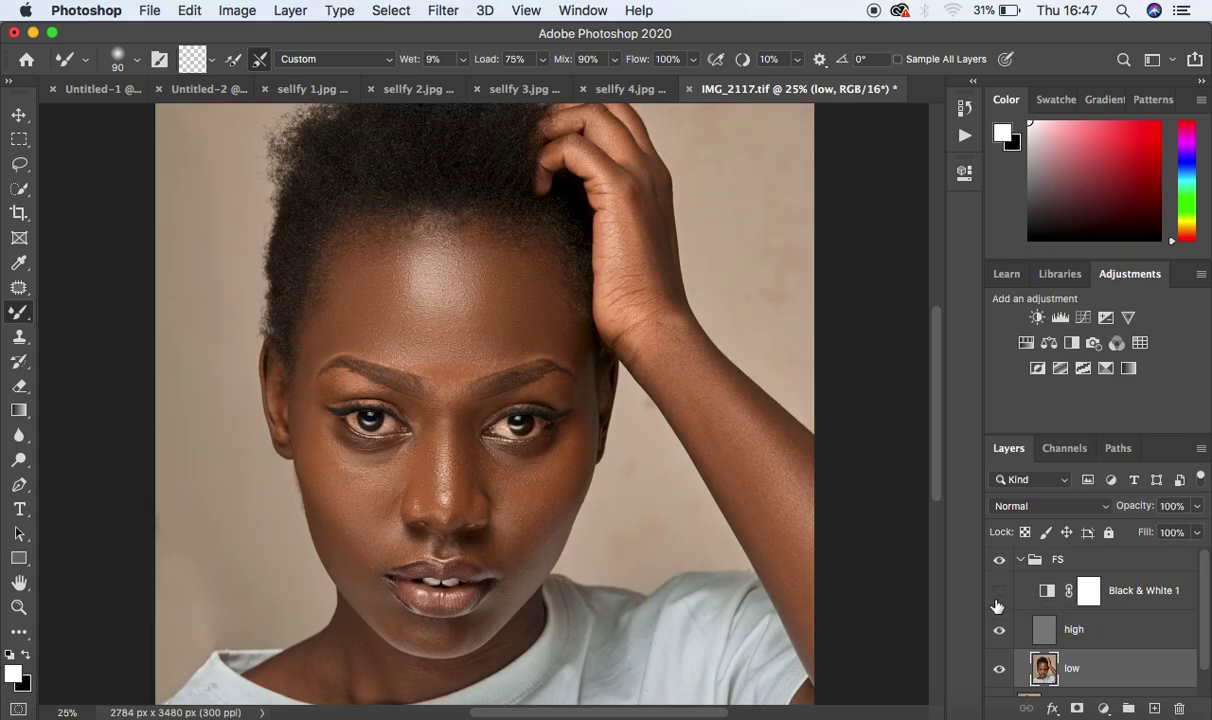
pyautogui.click(997, 560)
pyautogui.click(997, 560)
pyautogui.click(997, 560)
pyautogui.click(997, 560)
pyautogui.click(996, 558)
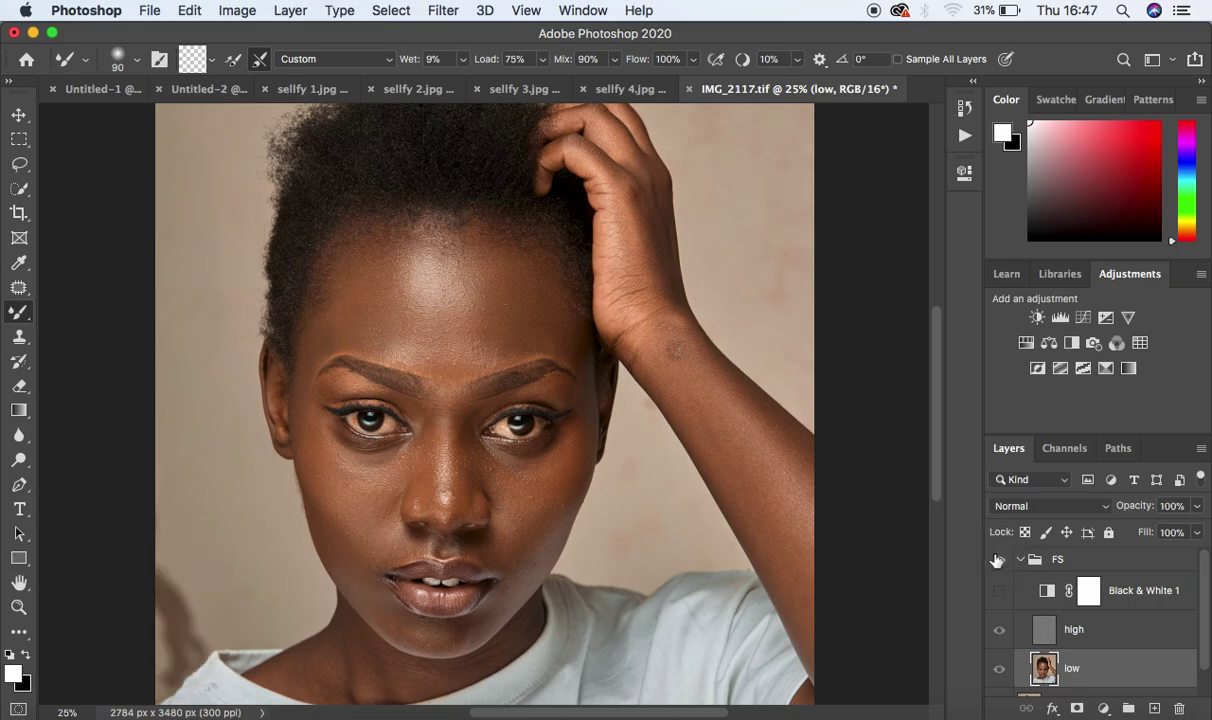
pyautogui.click(995, 556)
pyautogui.click(996, 557)
pyautogui.click(996, 559)
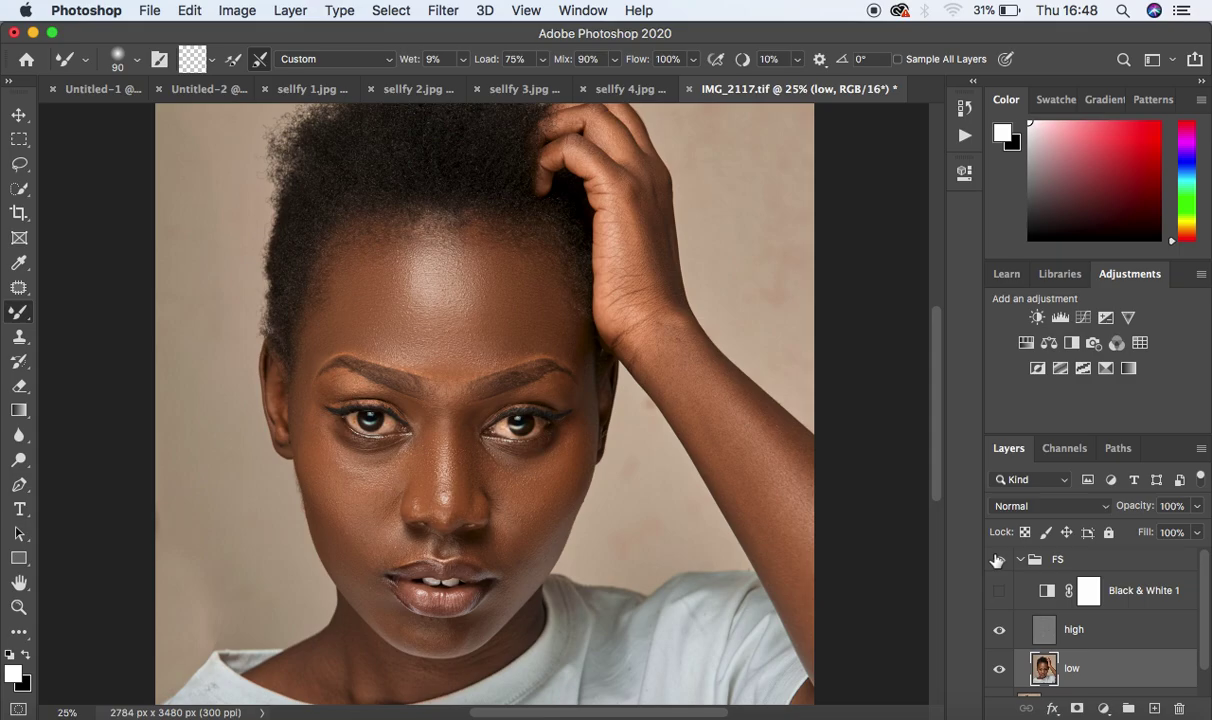
pyautogui.click(997, 560)
# Lasso the forehead between the hairline and the eyebrows with a 22 px feather.
pyautogui.click(19, 165)
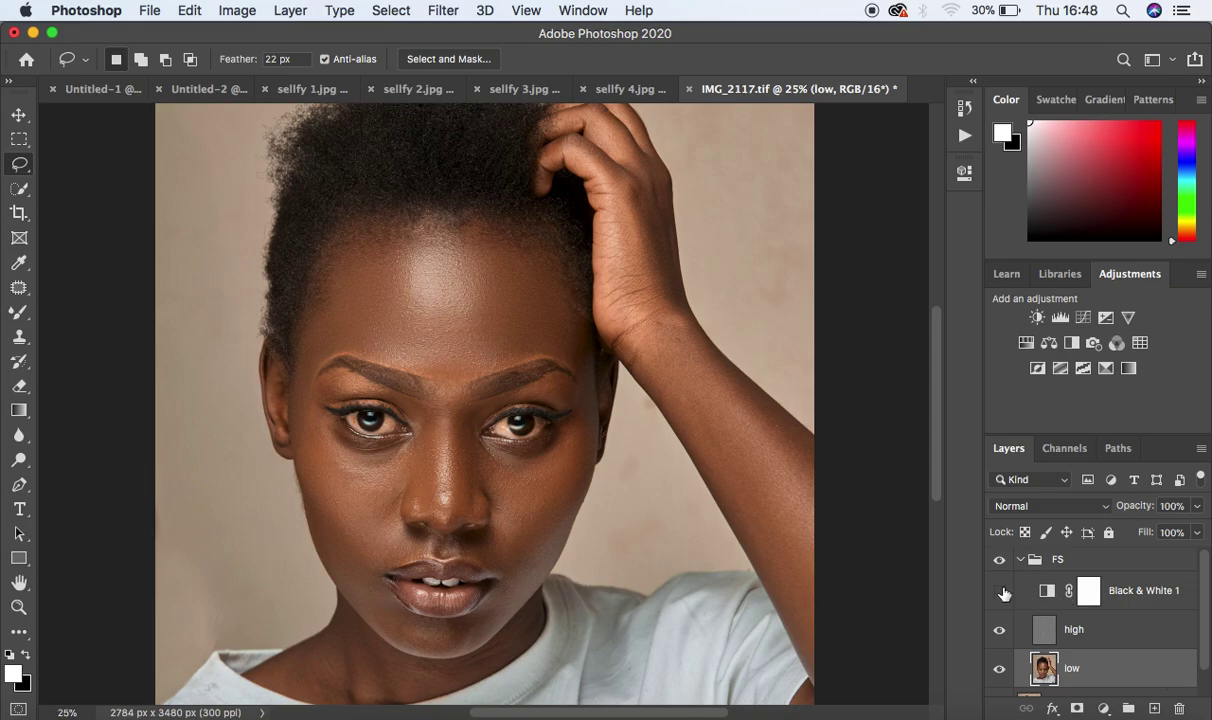
pyautogui.moveTo(338, 248)
pyautogui.mouseDown()
pyautogui.moveTo(433, 232)
pyautogui.moveTo(551, 245)
pyautogui.moveTo(590, 378)
pyautogui.moveTo(552, 354)
pyautogui.moveTo(453, 380)
pyautogui.moveTo(335, 350)
pyautogui.moveTo(298, 395)
pyautogui.mouseUp()
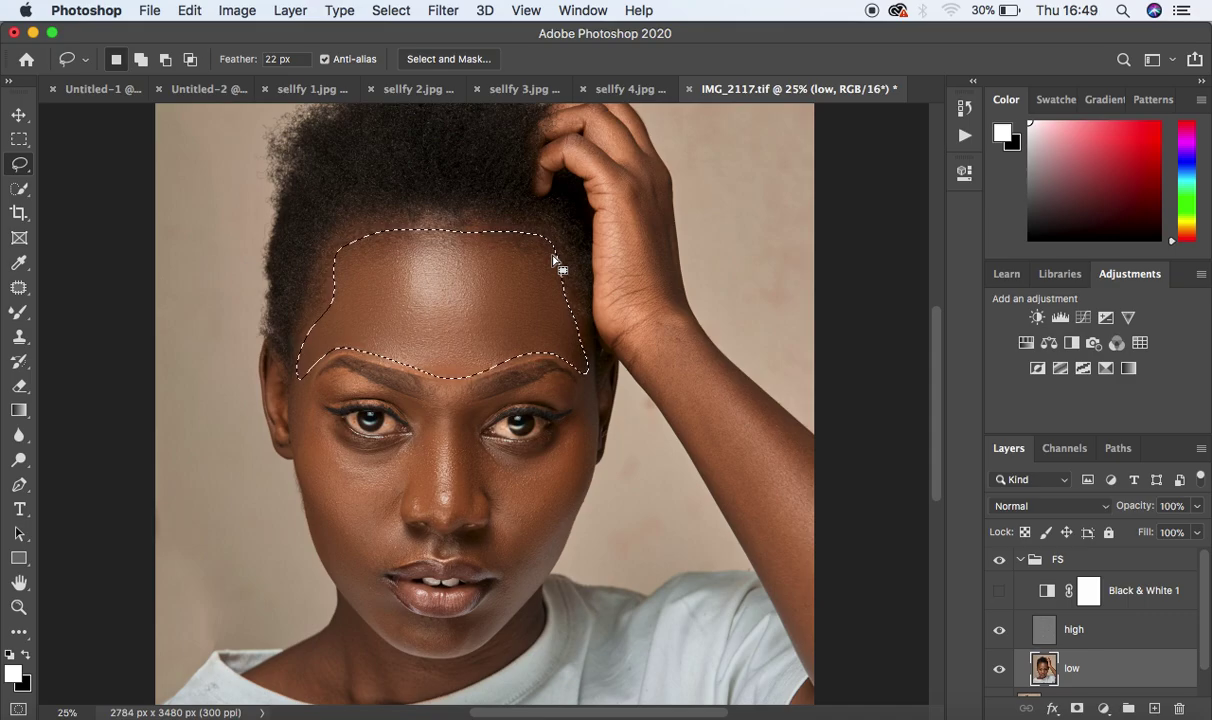
# Apply a Gaussian Blur with a 24.7-pixel radius to the selected forehead on the low layer, and deselect it.
pyautogui.click(435, 14)
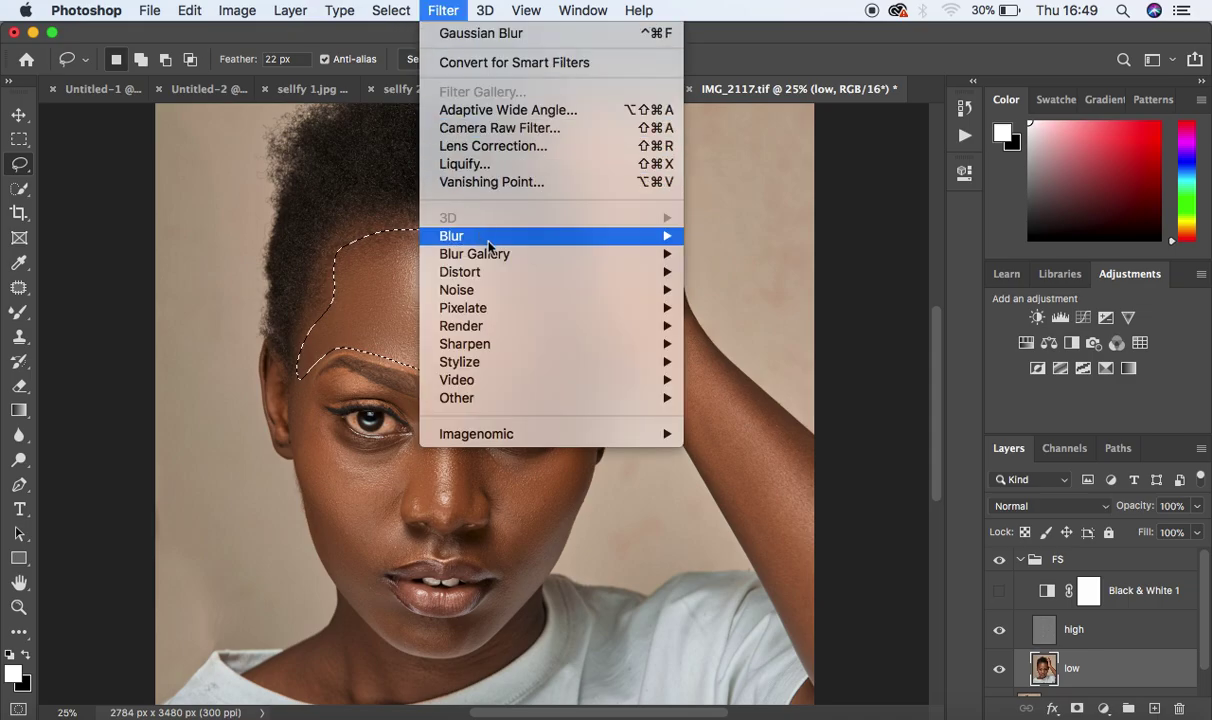
pyautogui.moveTo(505, 236)
pyautogui.click(790, 310)
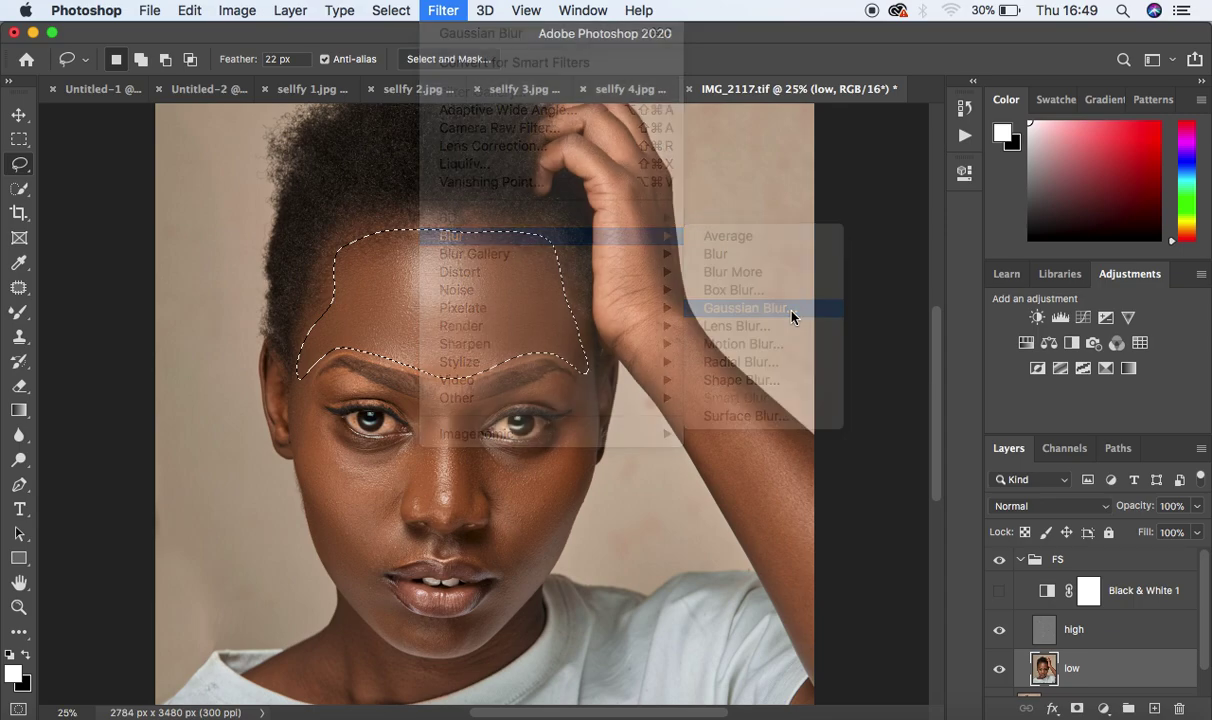
pyautogui.moveTo(941, 131); pyautogui.dragTo(863, 99)
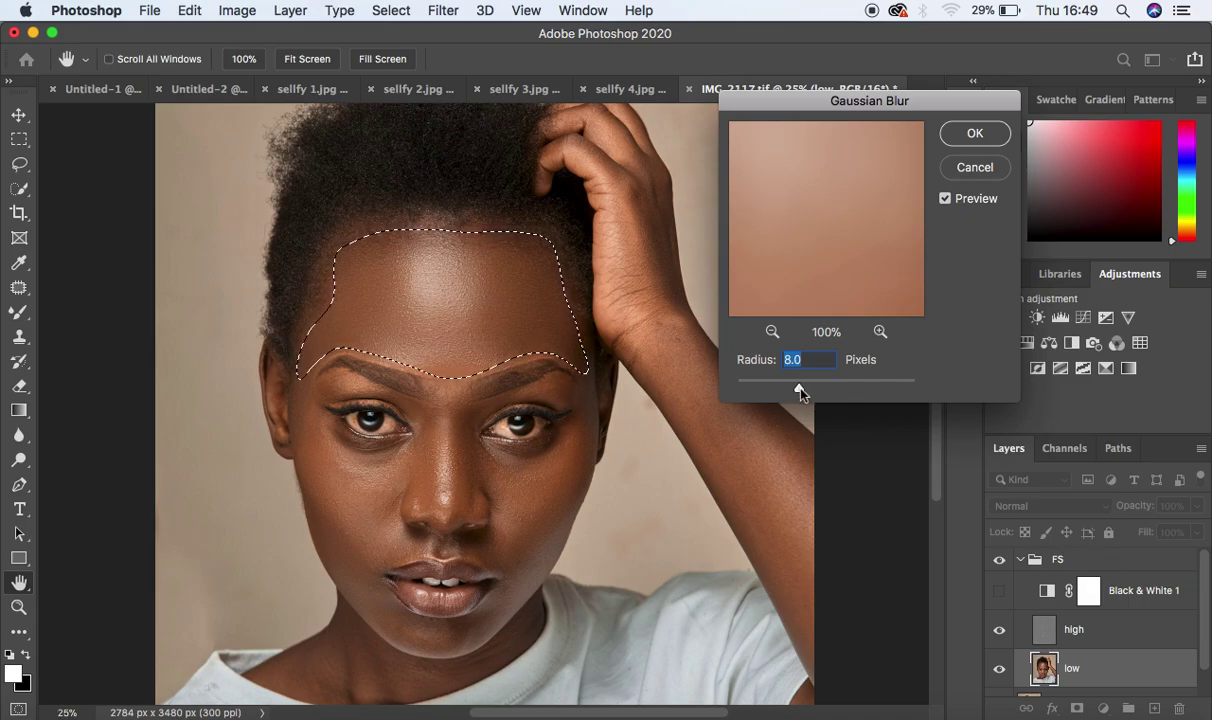
pyautogui.moveTo(800, 392); pyautogui.dragTo(815, 394)
pyautogui.moveTo(815, 394); pyautogui.dragTo(817, 389)
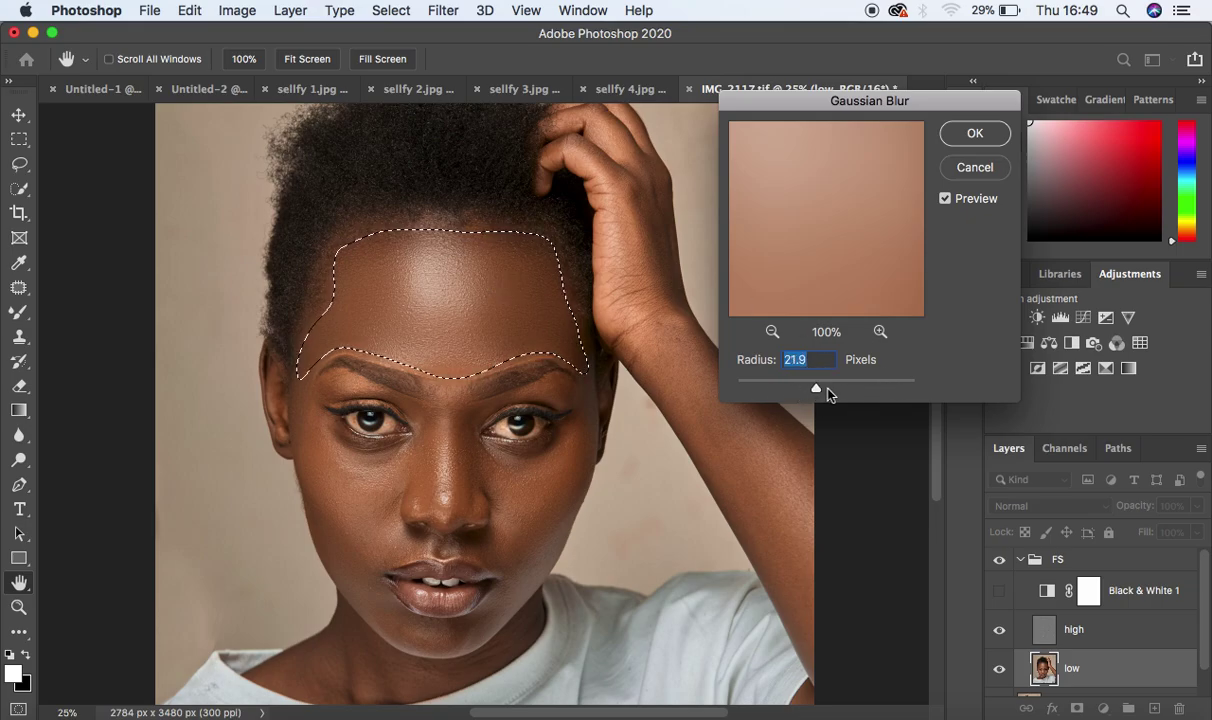
pyautogui.moveTo(817, 388); pyautogui.dragTo(817, 388)
pyautogui.press('super')
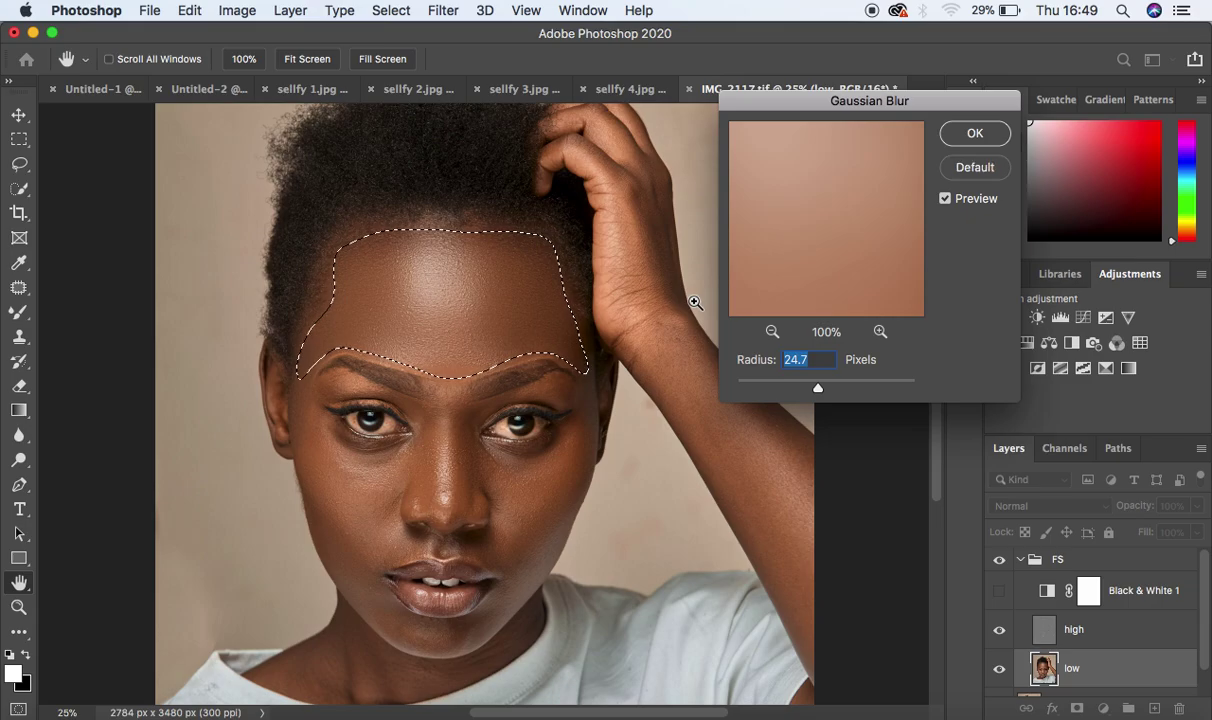
pyautogui.press('super+minus')
pyautogui.press('super+plus')
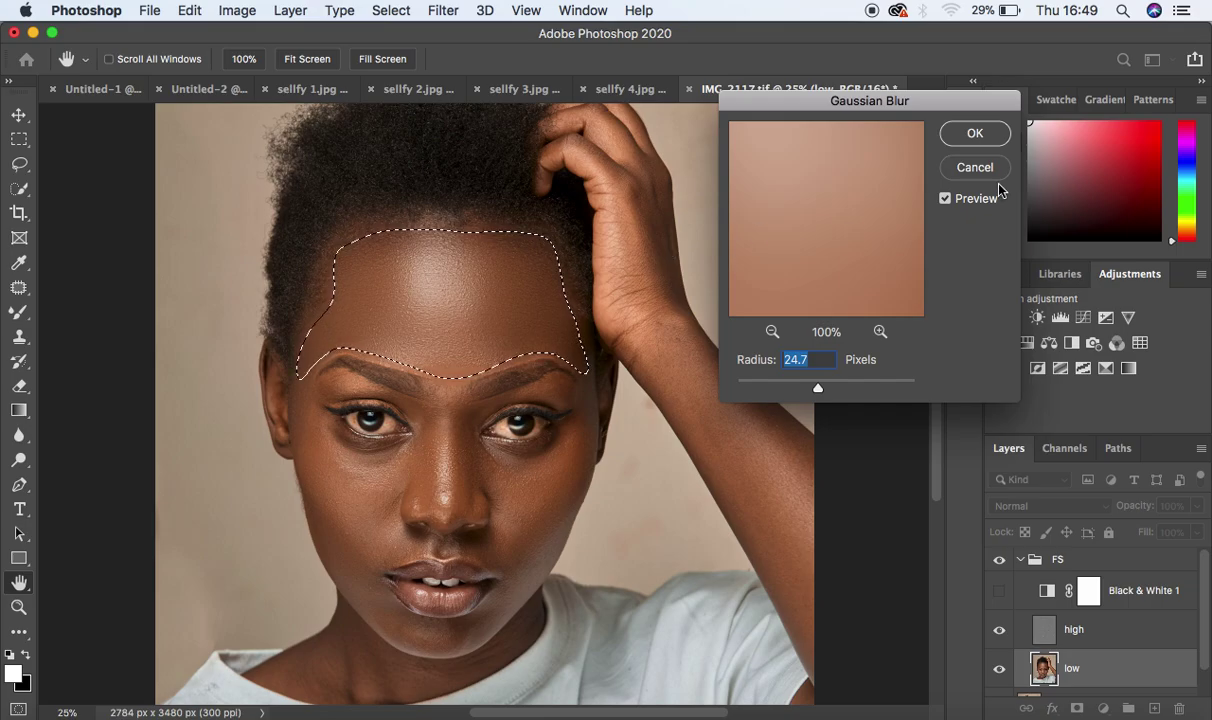
pyautogui.click(972, 133)
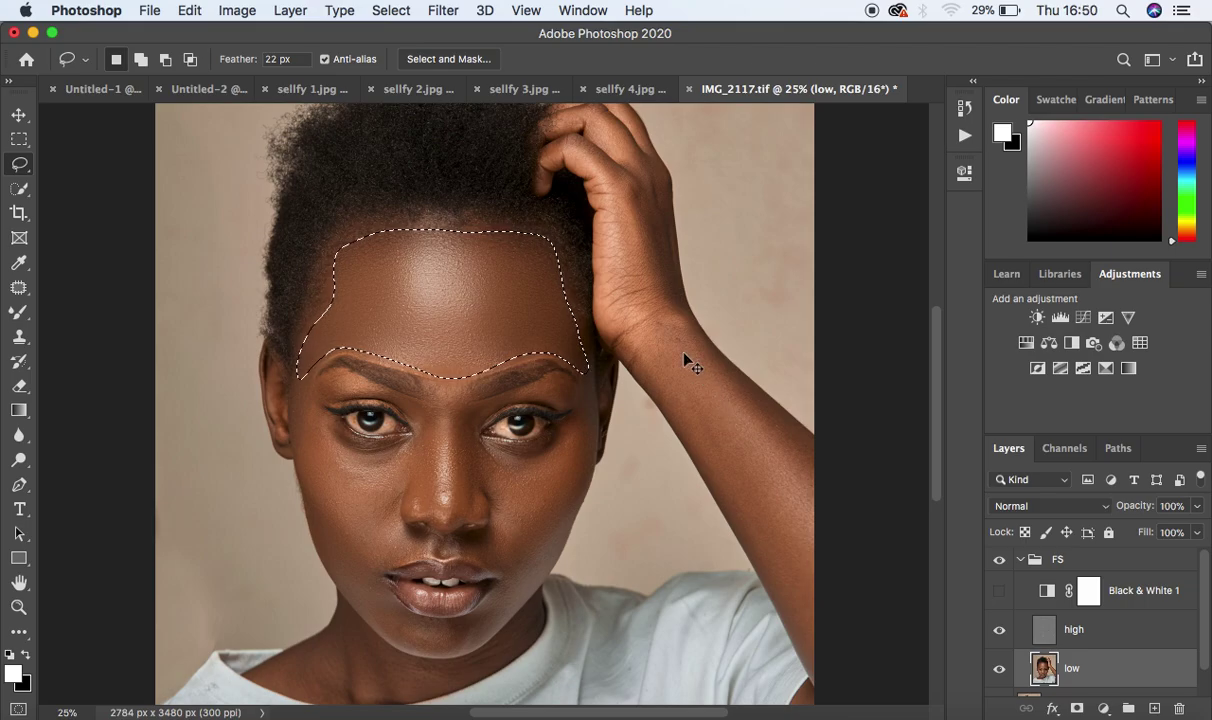
pyautogui.press('super+d')
# Toggle the FS group's visibility to compare the blurred forehead with the original.
pyautogui.click(1000, 562)
pyautogui.click(1002, 564)
pyautogui.click(1002, 564)
pyautogui.click(1001, 562)
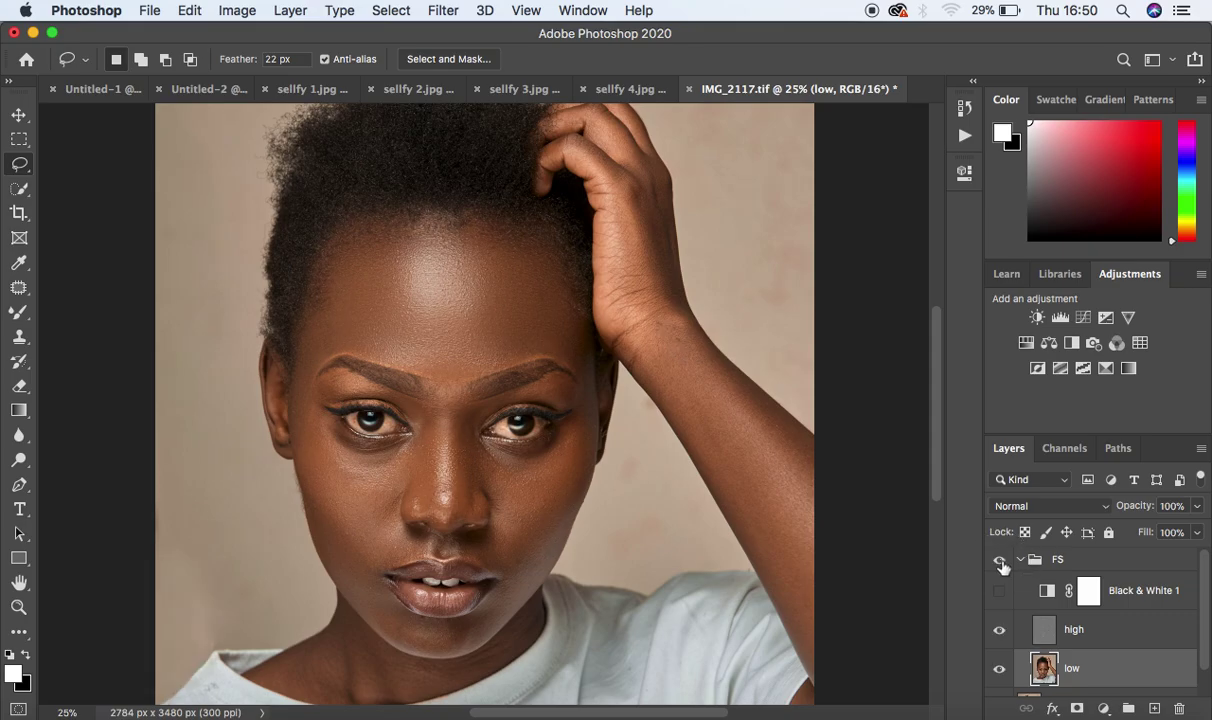